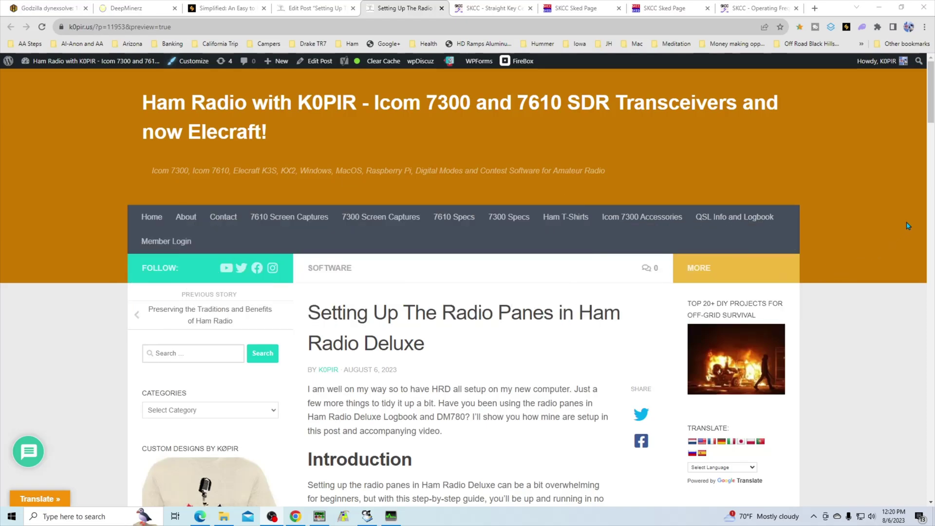
Step: Skim the start of the radio panes article, bring up HRD Rig Control, and dismiss the browser notification
left_click_drag(930, 131, 933, 142)
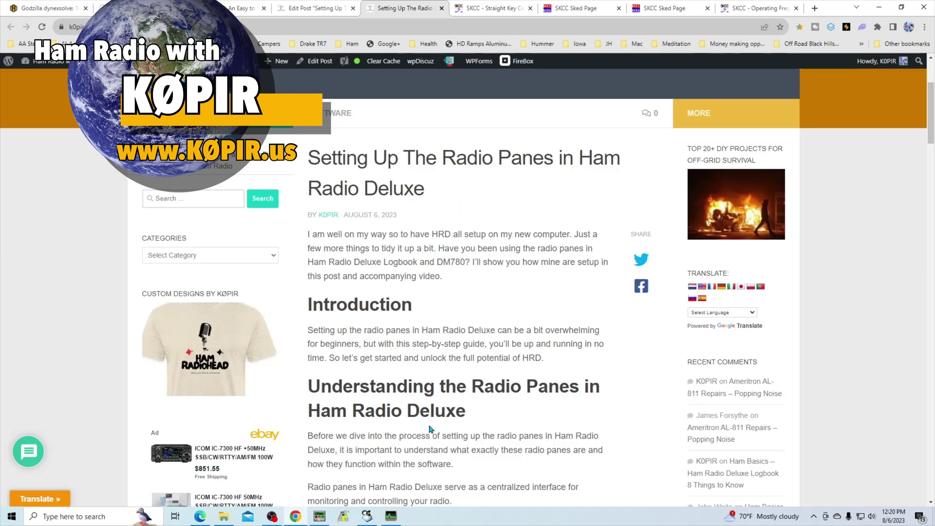
left_click(390, 516)
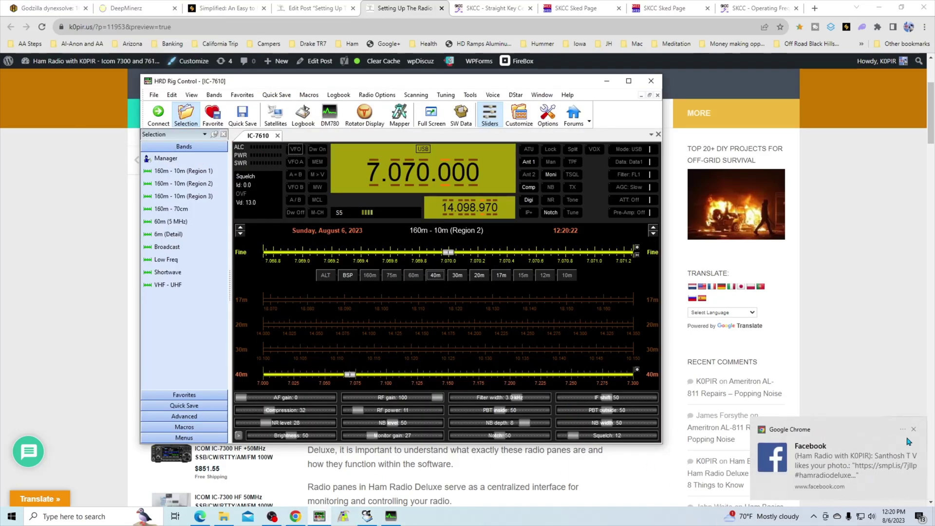
left_click(913, 431)
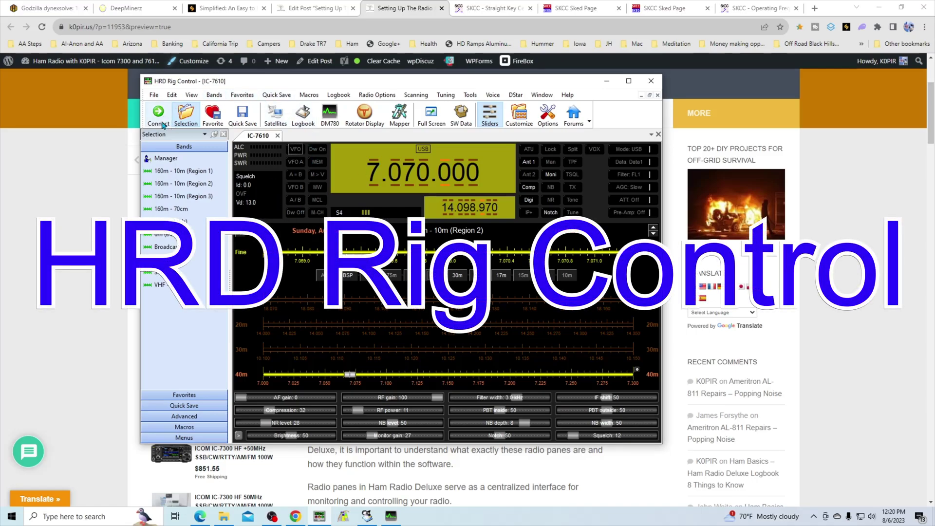
Step: Disconnect the radio and reconnect to the ICOM IC-7610 using its saved preset
left_click(154, 94)
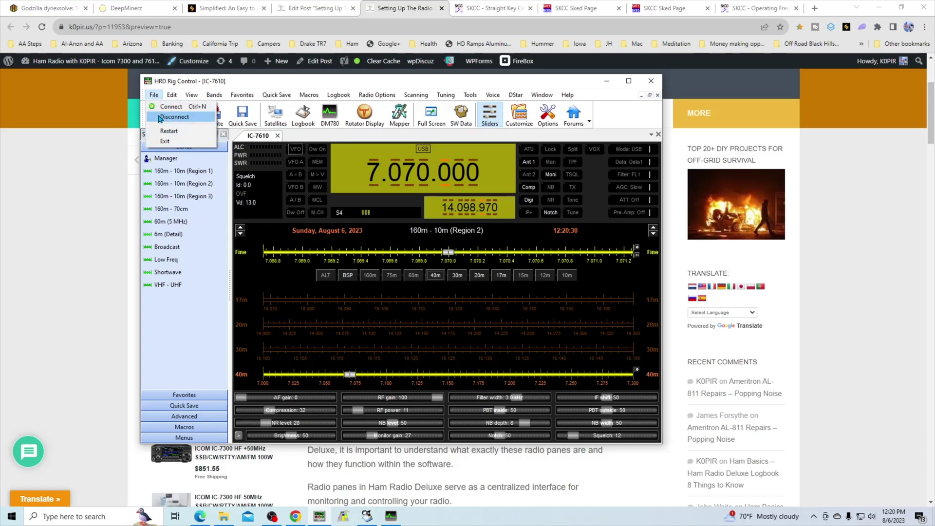
left_click(170, 117)
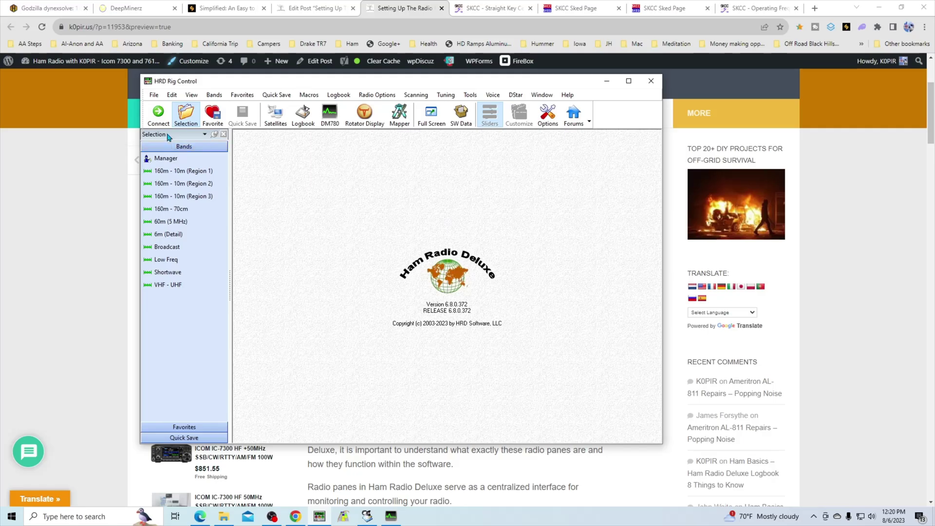
left_click(159, 114)
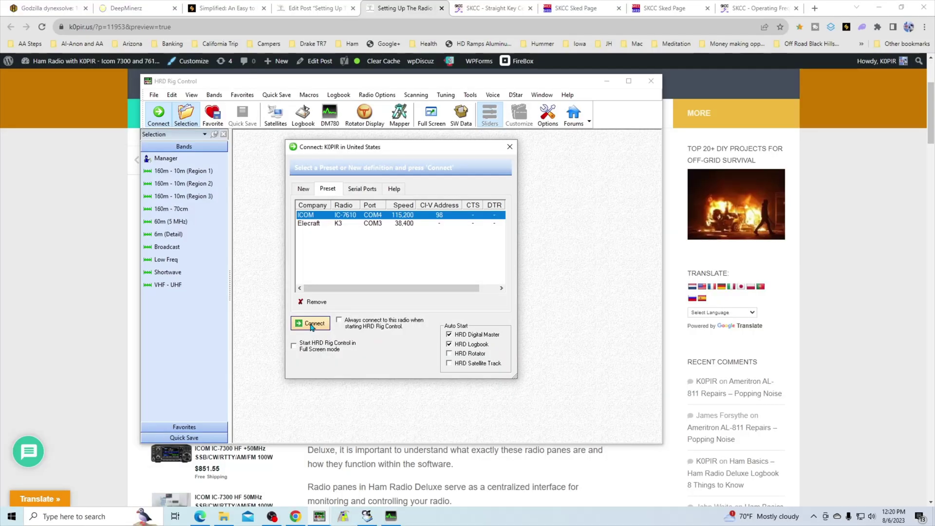
left_click(312, 325)
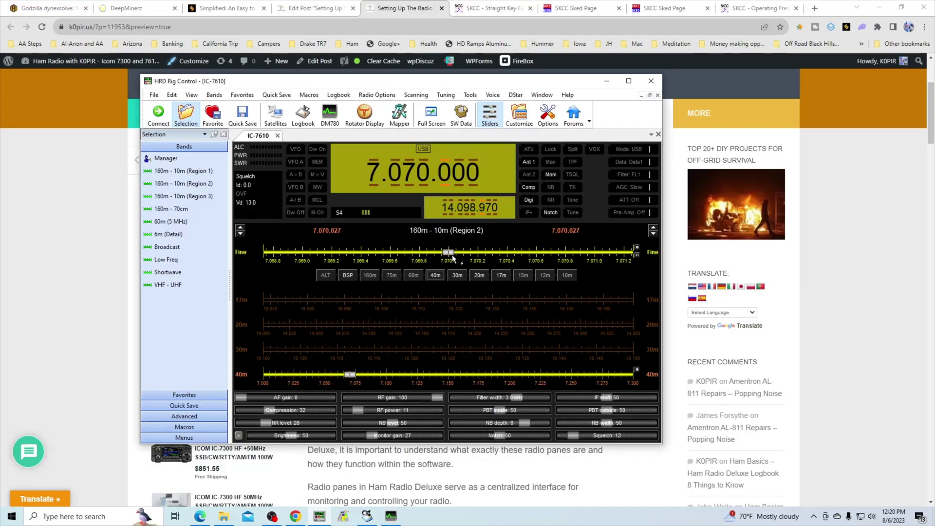
Step: View the radio panes in HRD Logbook and Digital Master 780, and return to HRD Rig Control
left_click(368, 516)
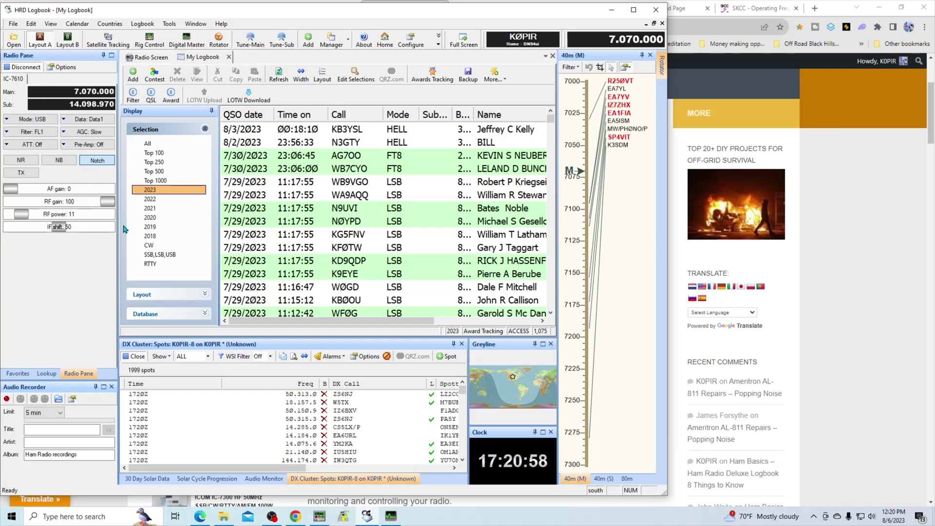
left_click(390, 519)
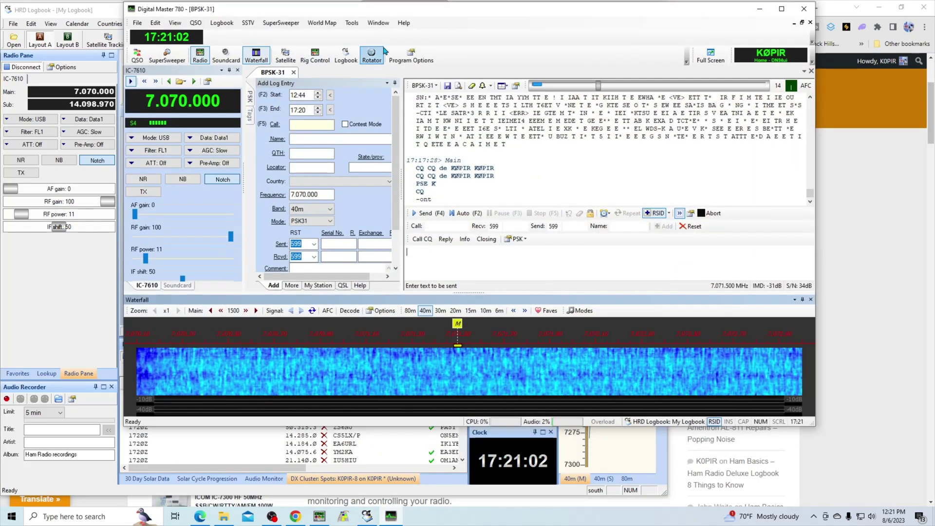
left_click_drag(479, 10, 472, 25)
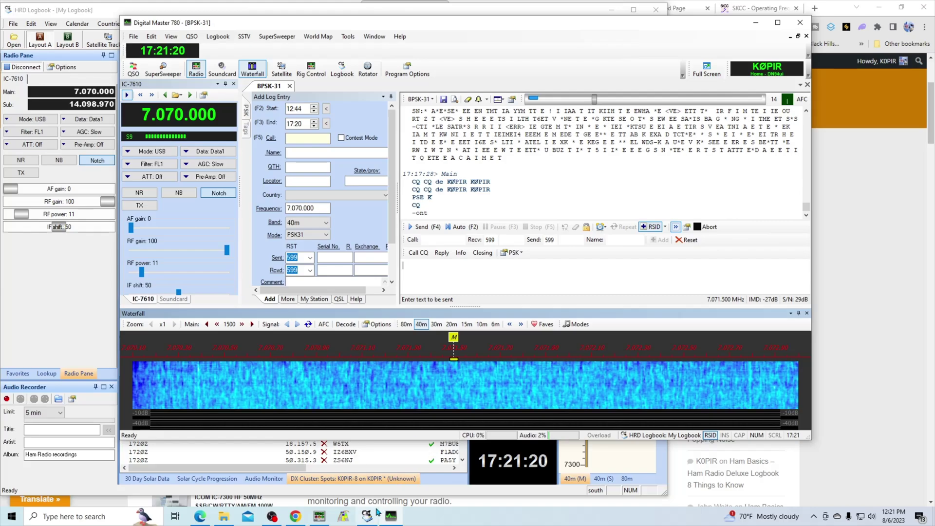
left_click(319, 516)
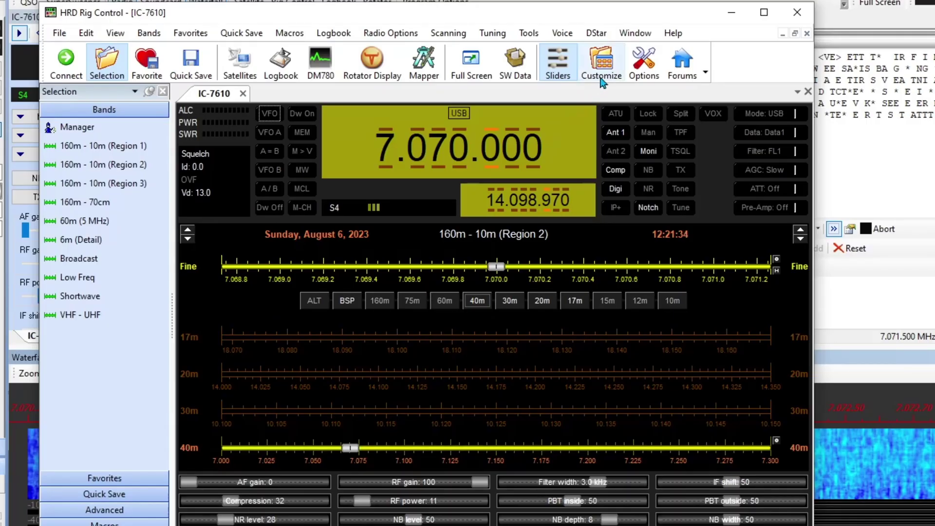
Step: Open the slider layout settings for the IC-7610 in the layout customization
left_click(603, 73)
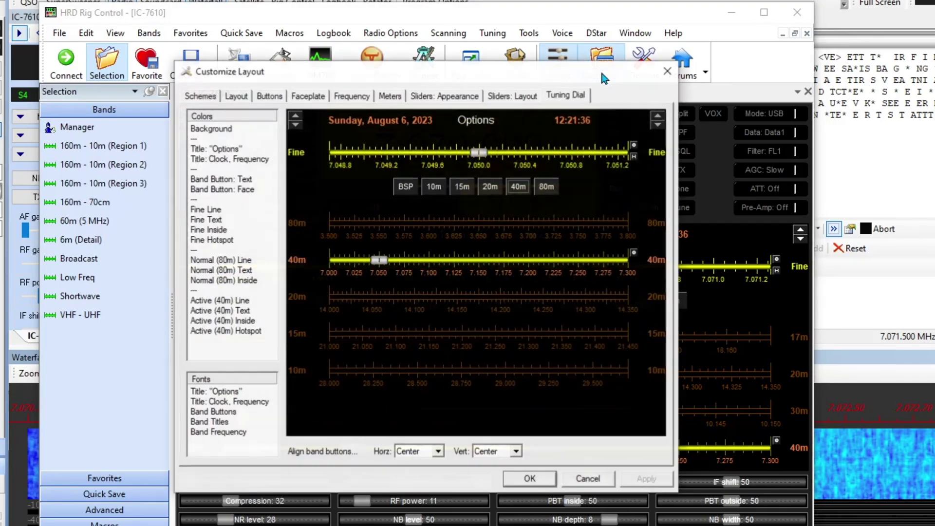
left_click(519, 100)
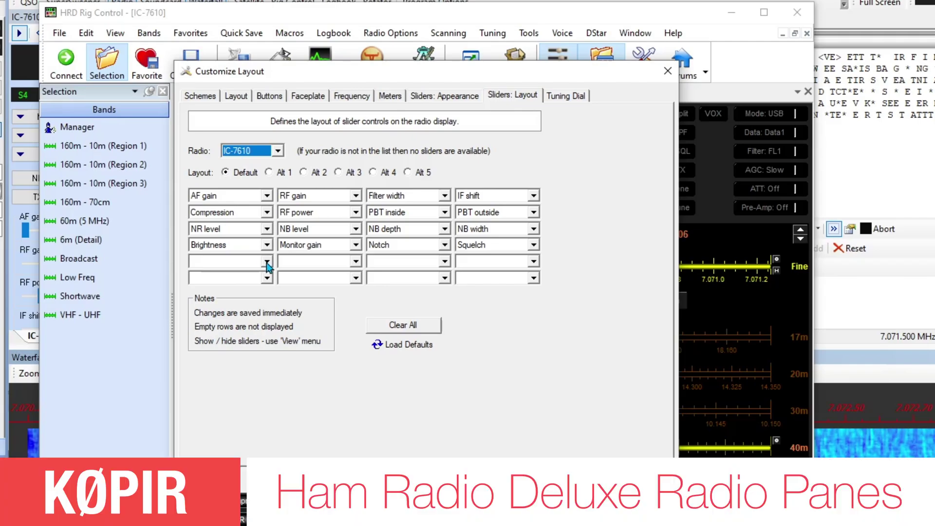
Step: Try Break-in as the first slider of the empty fifth row, and clear that slot again
left_click(267, 262)
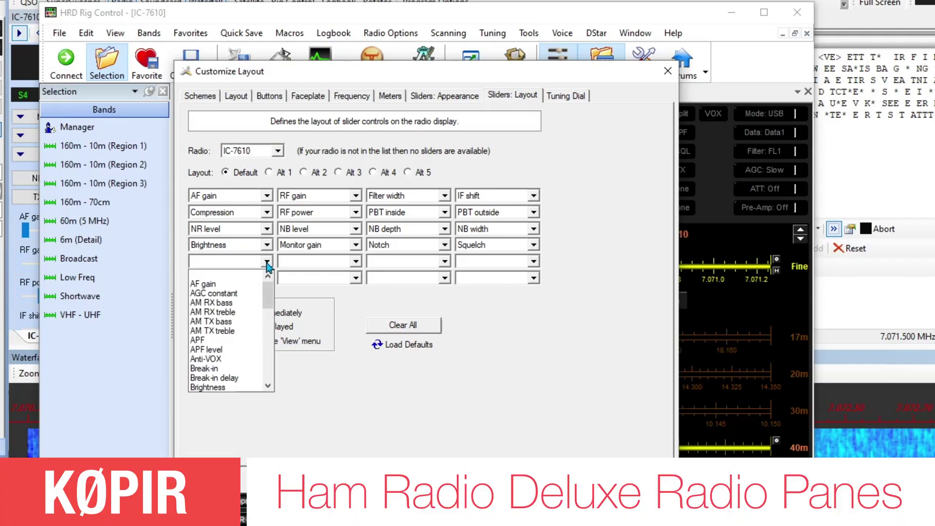
left_click(245, 369)
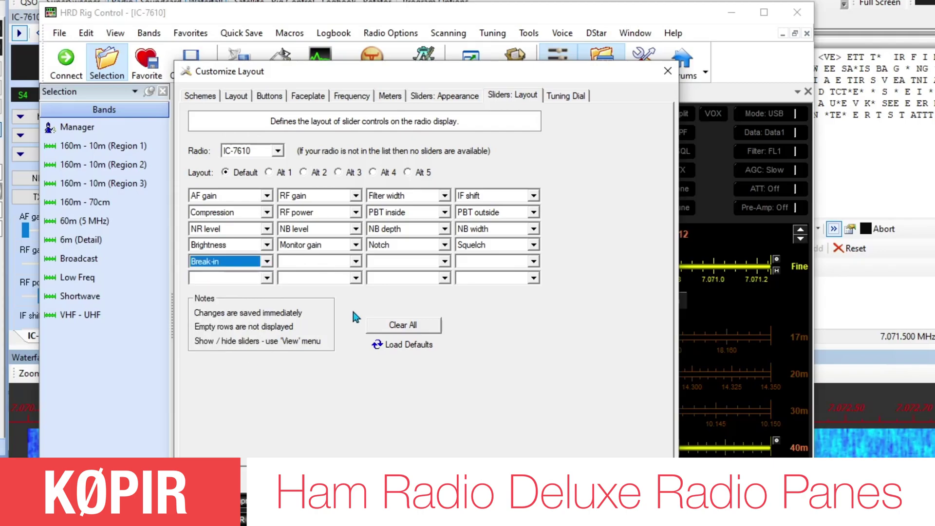
left_click(267, 262)
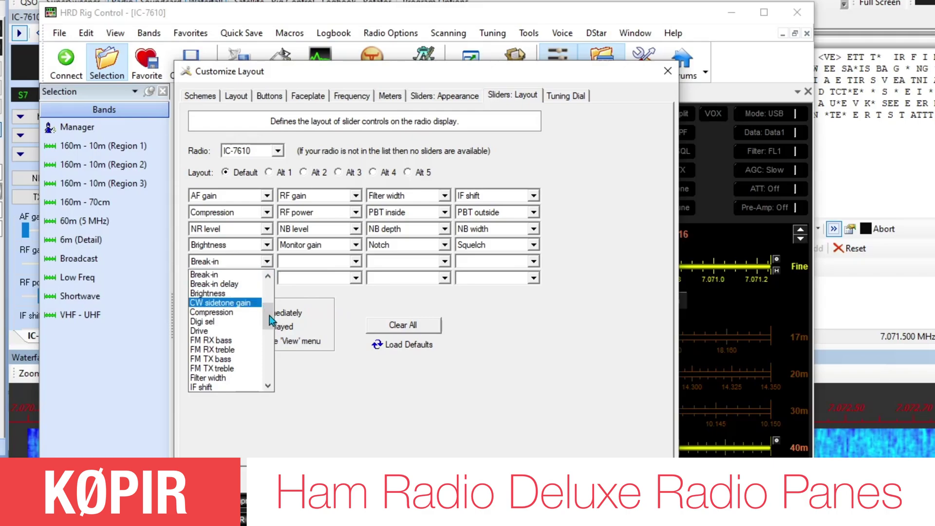
scroll(233, 293, "up", 4)
left_click(242, 275)
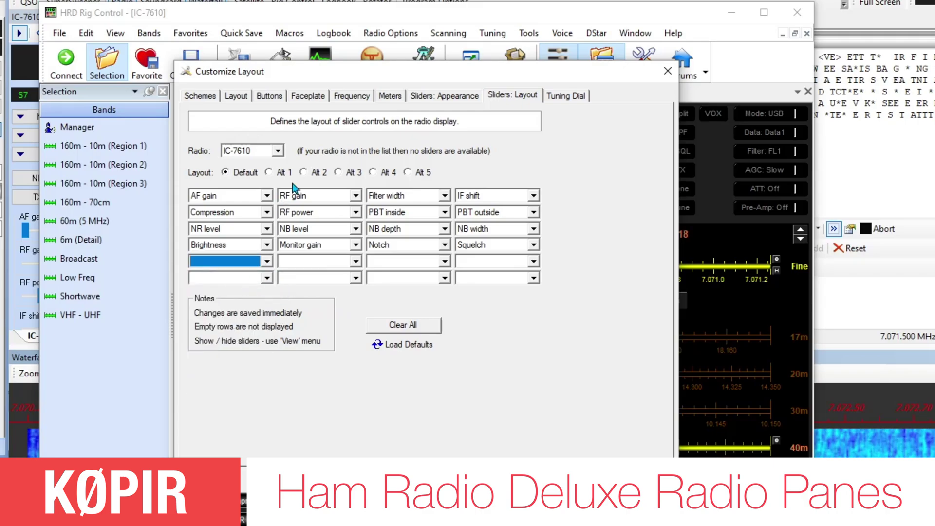
Step: Move the Customize Layout dialog aside to uncover the radio display, and apply the Medium button size
left_click_drag(456, 67, 934, 106)
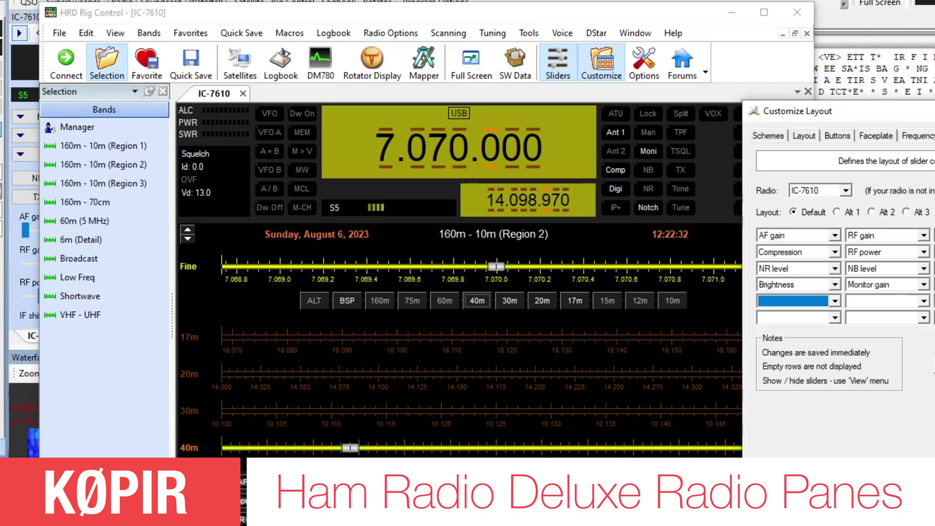
left_click_drag(921, 121, 782, 111)
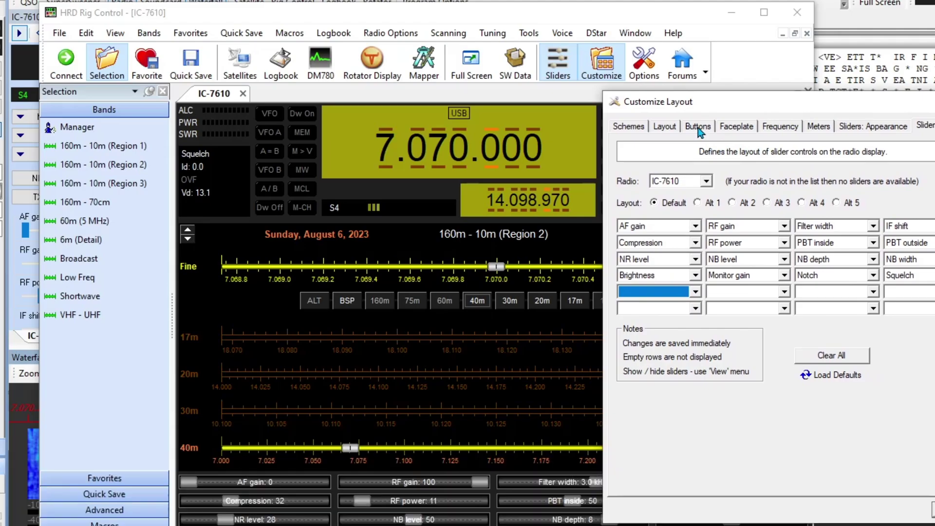
left_click(699, 128)
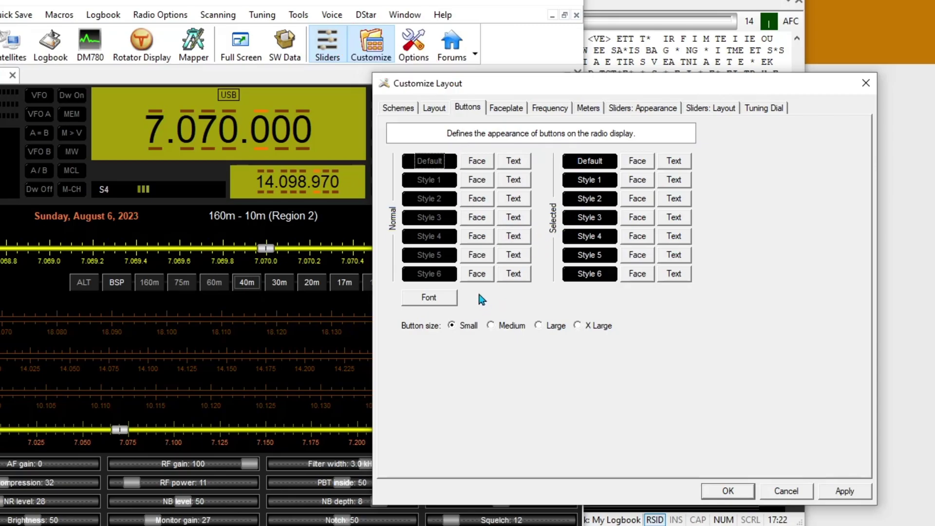
left_click(490, 326)
left_click(833, 493)
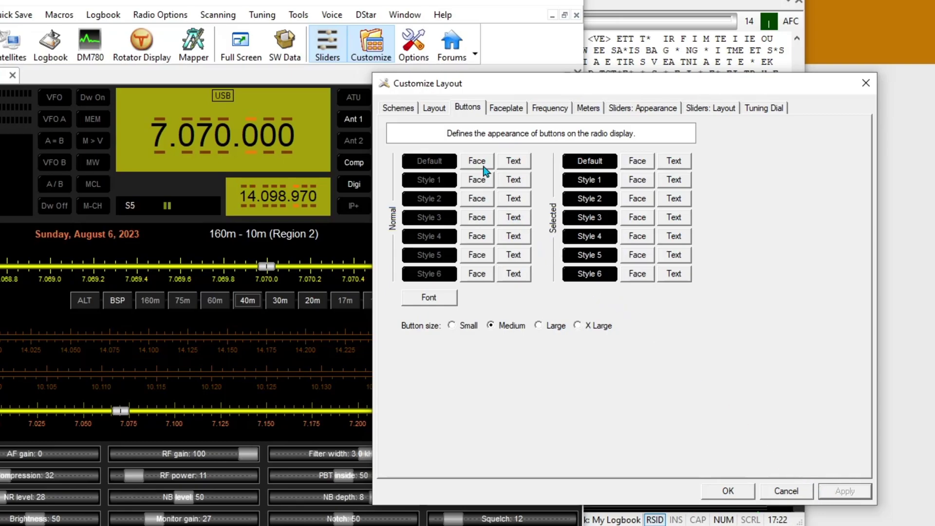
Step: Try reassigning the VFO button to Tune in the button layout, and set it back to VFO
left_click(435, 109)
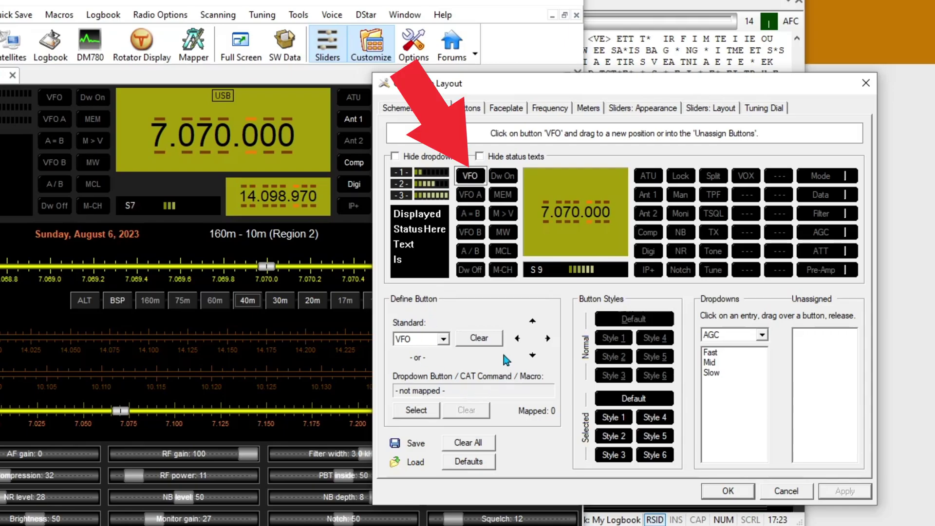
left_click(444, 340)
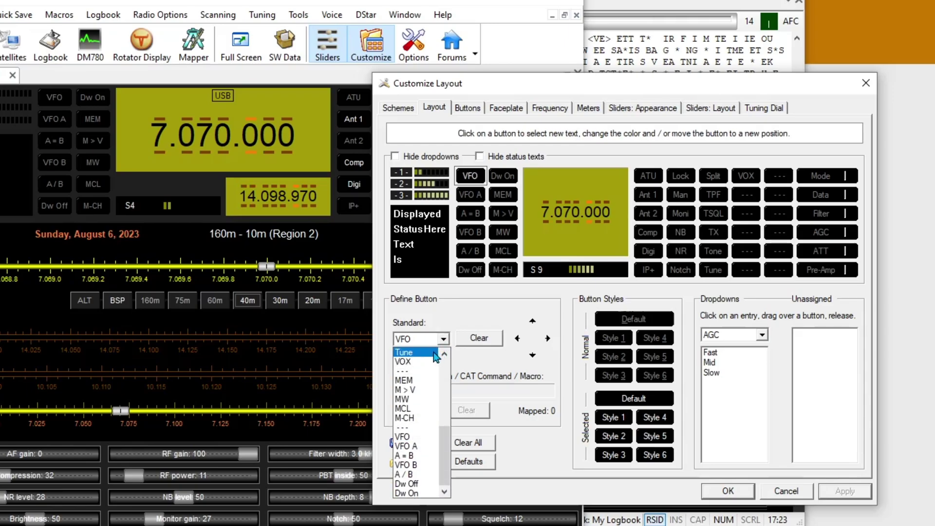
left_click(409, 352)
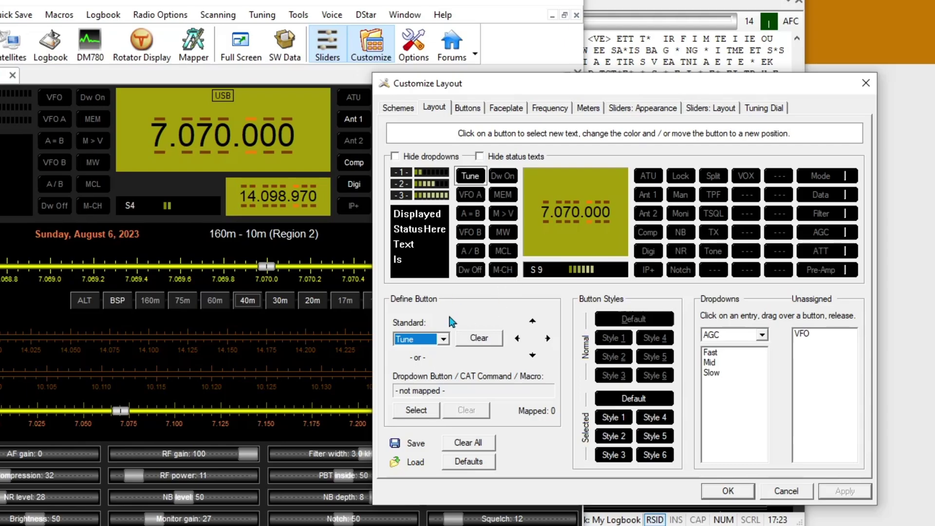
left_click(443, 339)
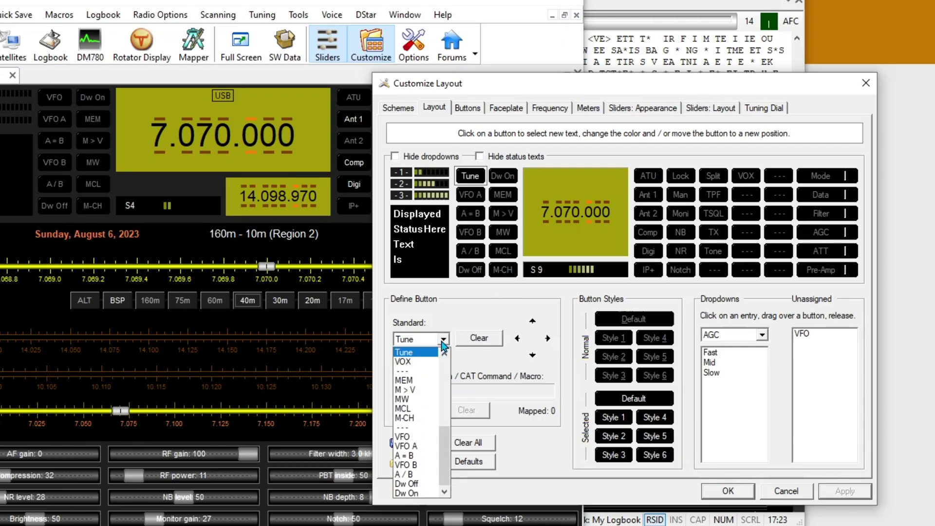
left_click(434, 436)
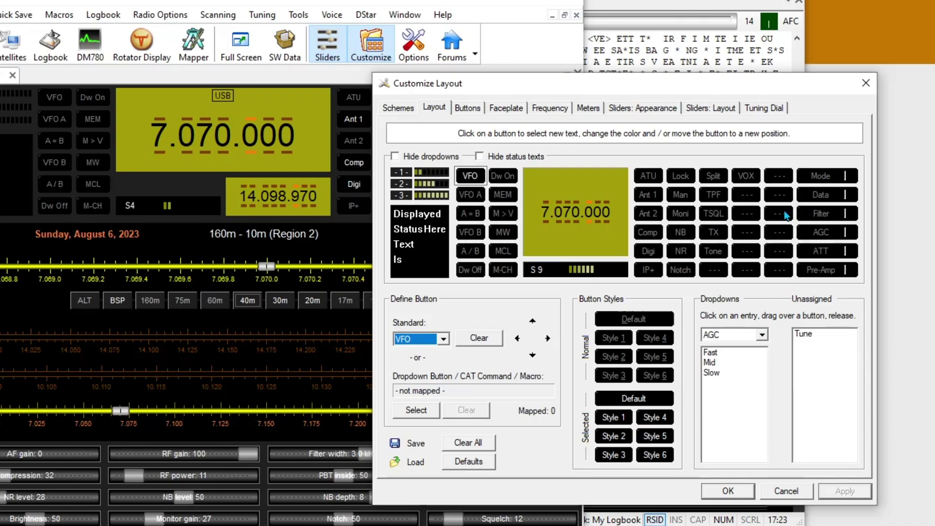
Step: Try to move the TSQL button within the button layout, and accept the layout customization
left_click(719, 216)
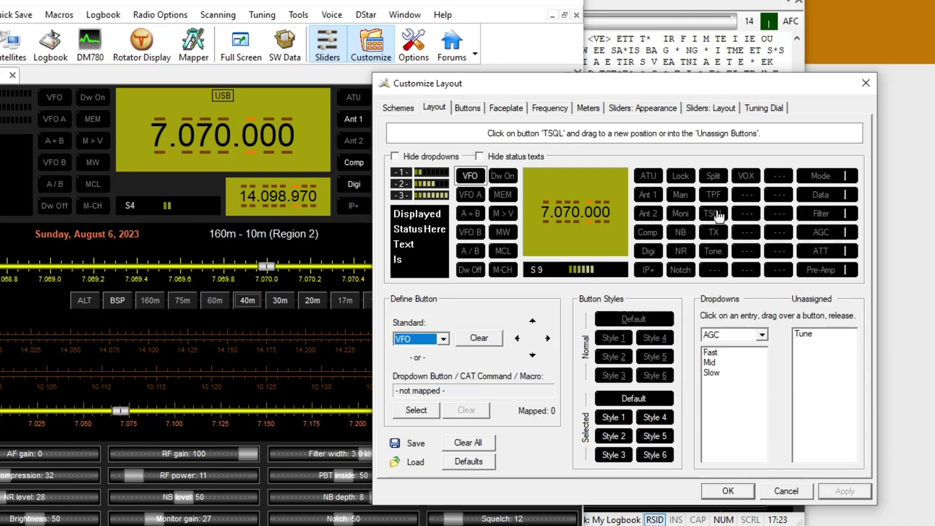
left_click_drag(719, 216, 597, 217)
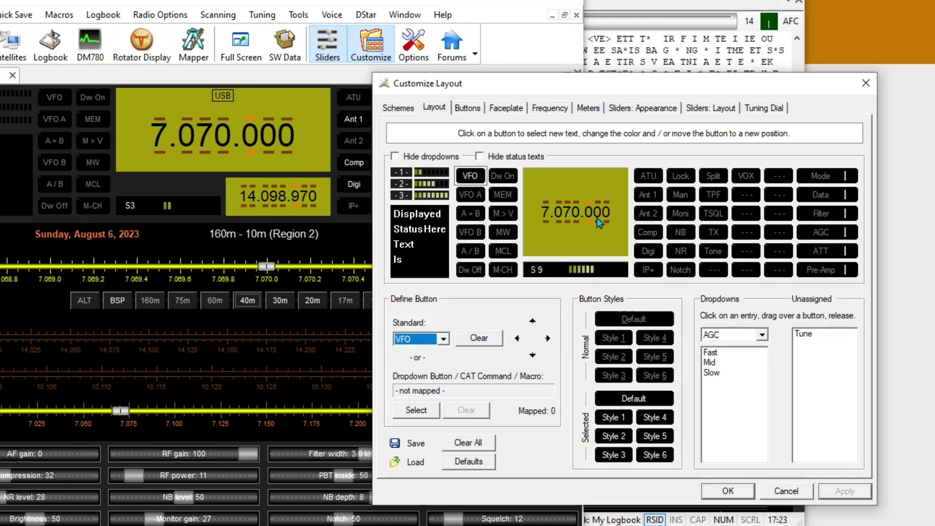
left_click(662, 274)
left_click(728, 491)
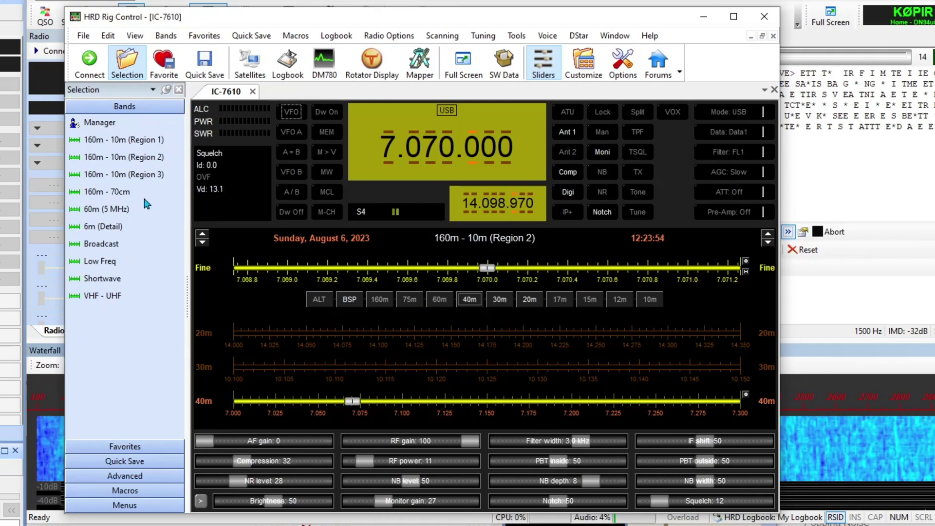
Step: Hide and redisplay the Selection pane, and expand its Favorites section
left_click(130, 68)
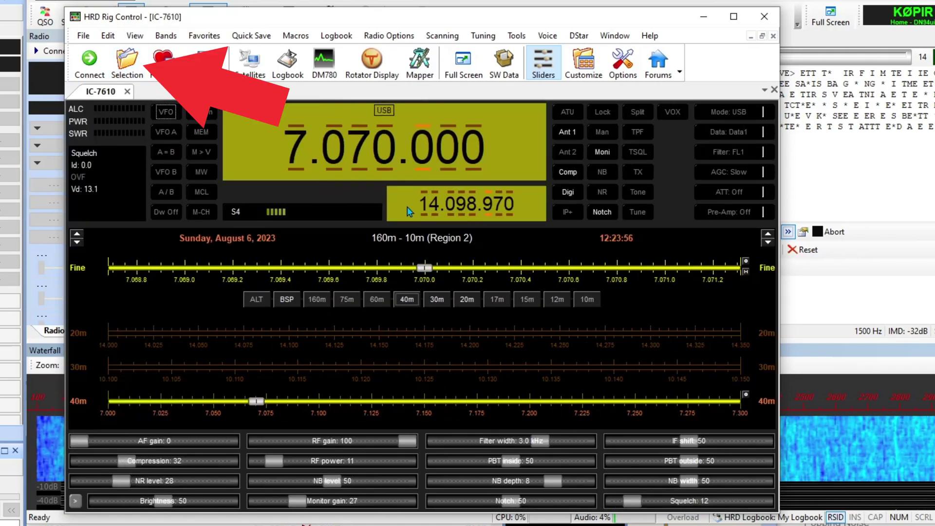
left_click(132, 69)
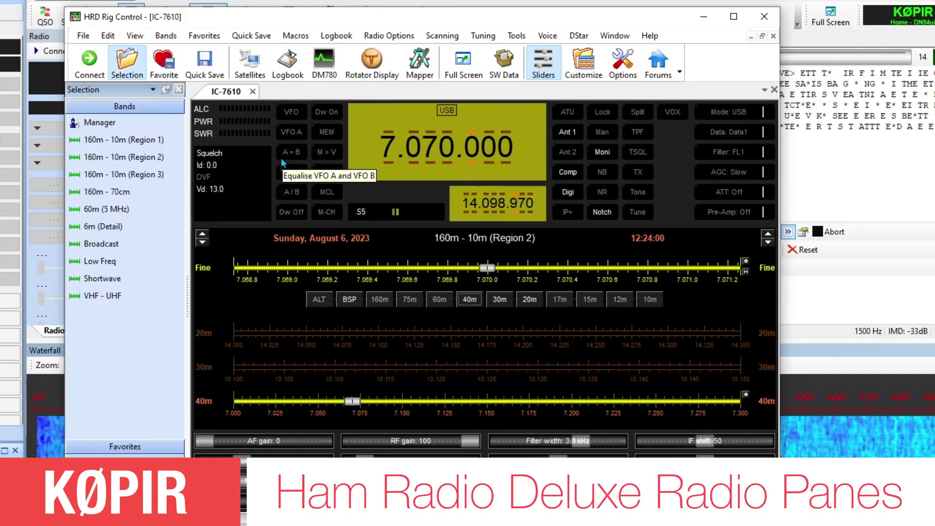
left_click(123, 446)
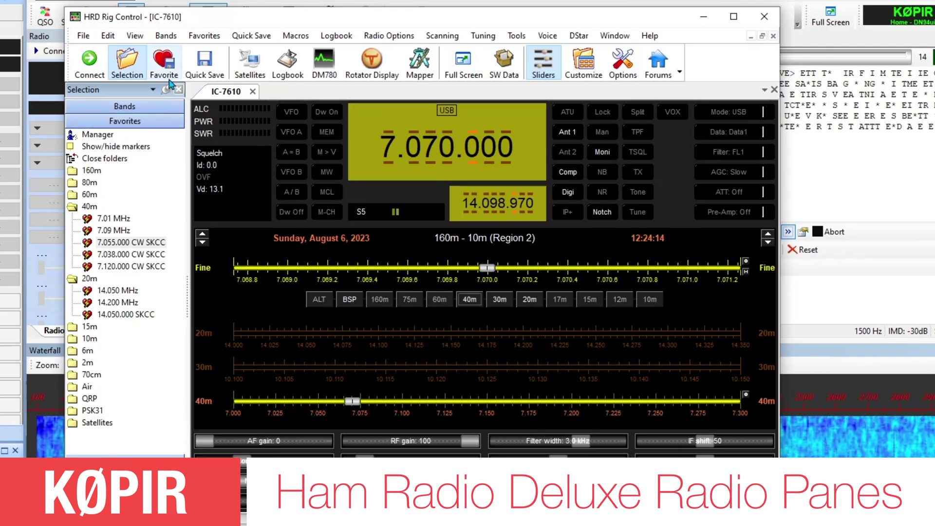
left_click(163, 60)
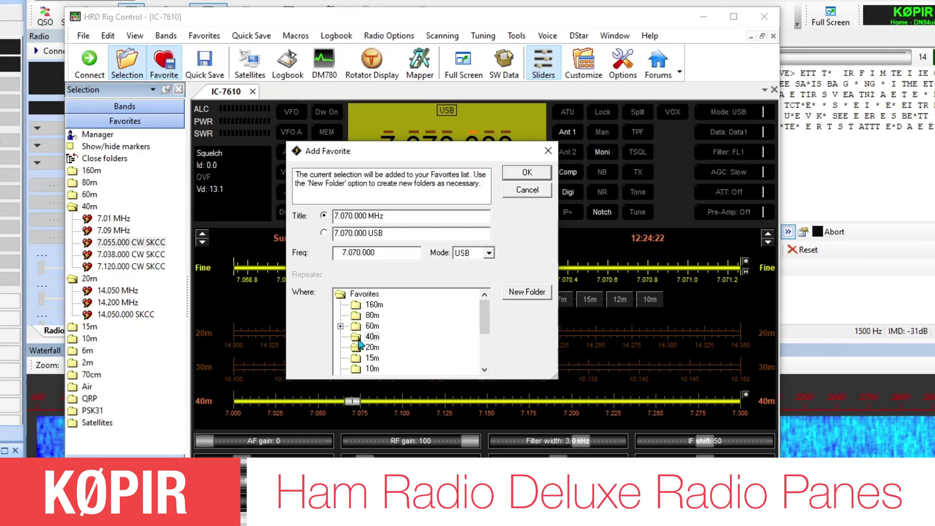
left_click(359, 341)
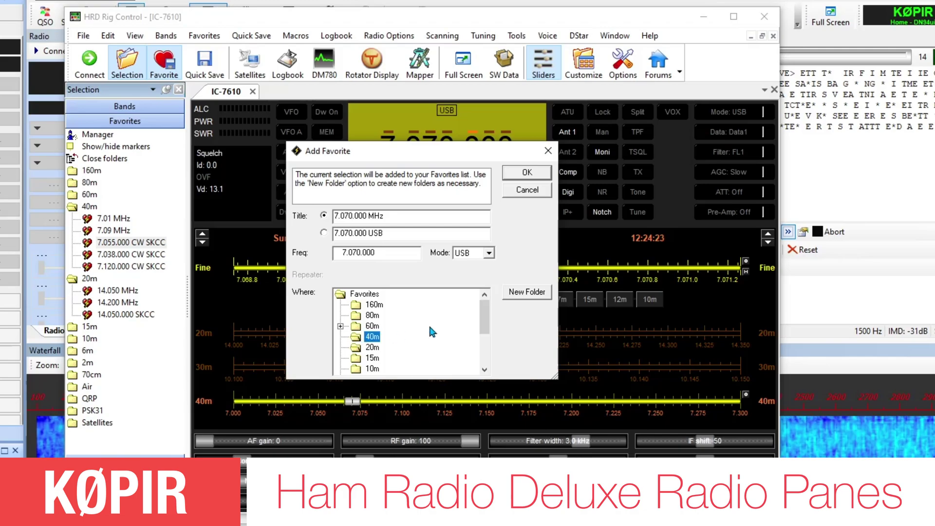
left_click(528, 191)
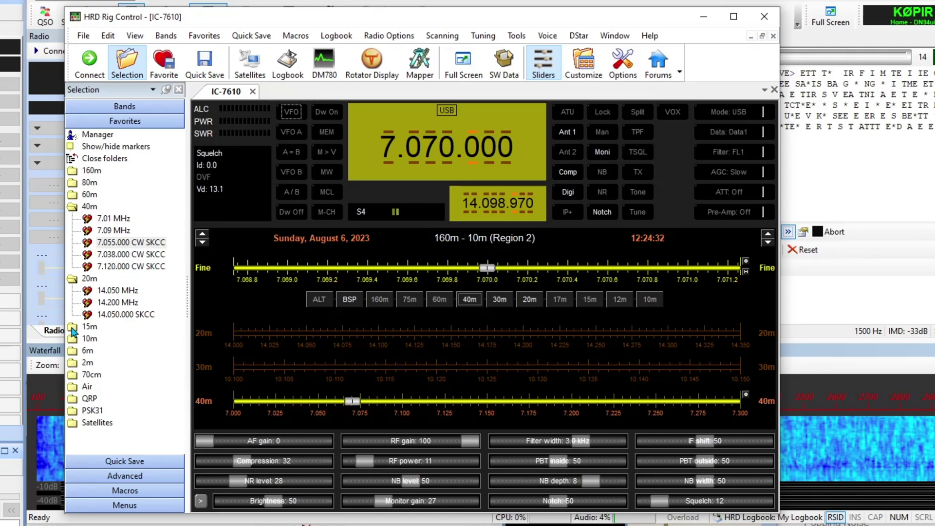
Step: Expand and collapse the 15m folder in Favorites, and minimize Rig Control
double_click(73, 331)
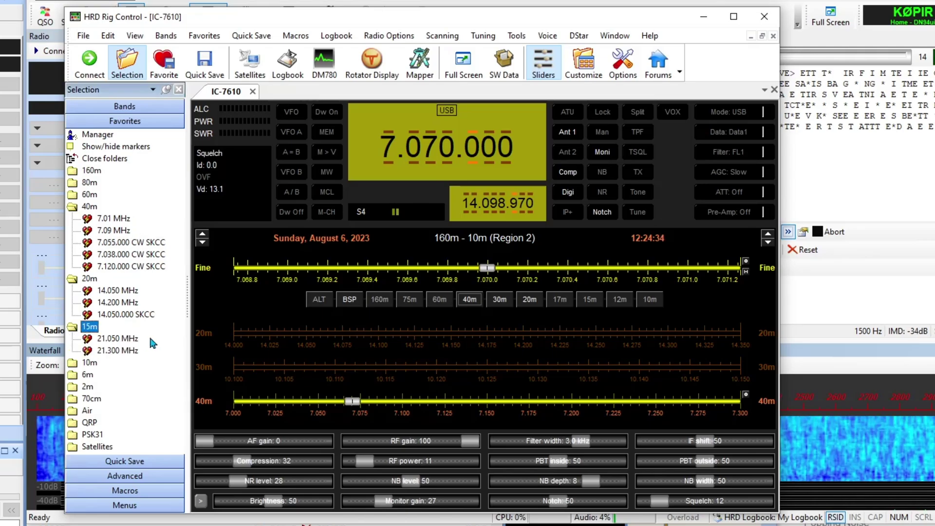
double_click(73, 331)
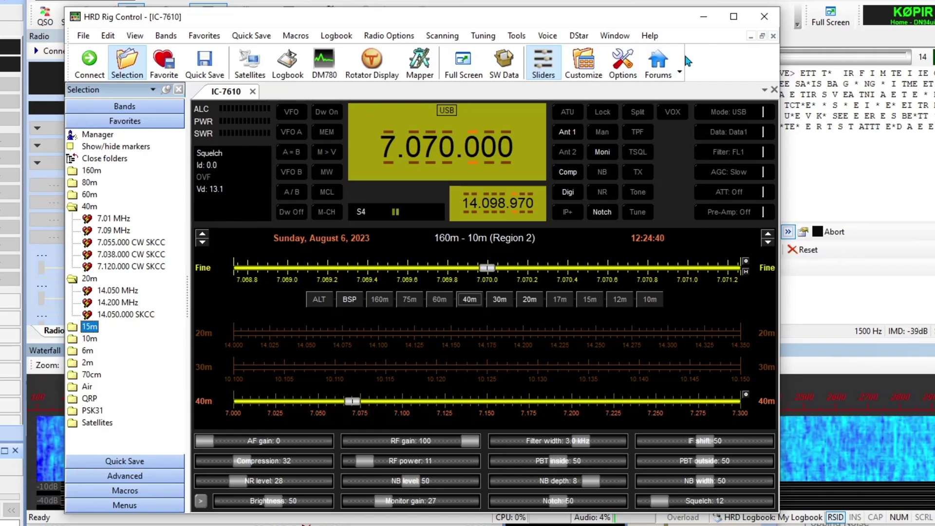
left_click(703, 21)
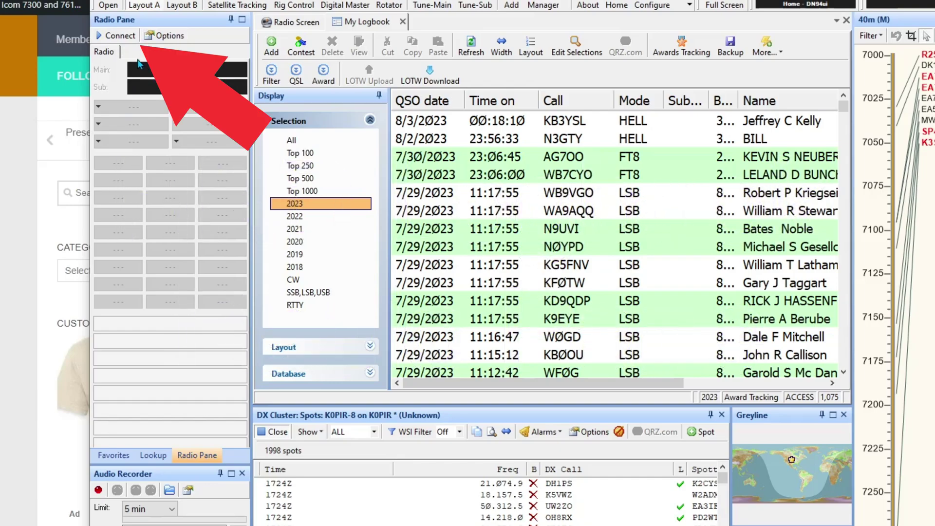
Step: Connect the radio panes of HRD Logbook and Digital Master 780 to the IC-7610, and minimize Rig Control
left_click(117, 36)
left_click(131, 68)
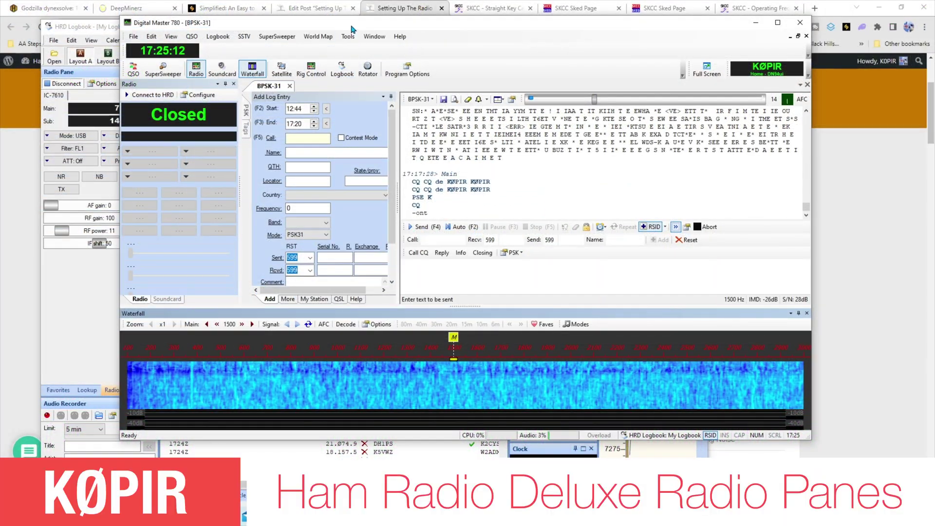
left_click_drag(348, 26, 421, 54)
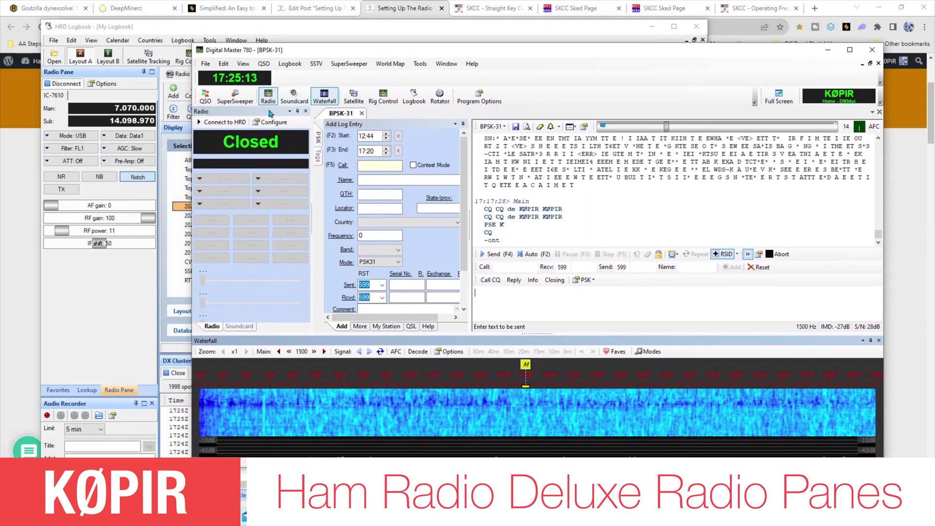
left_click(221, 122)
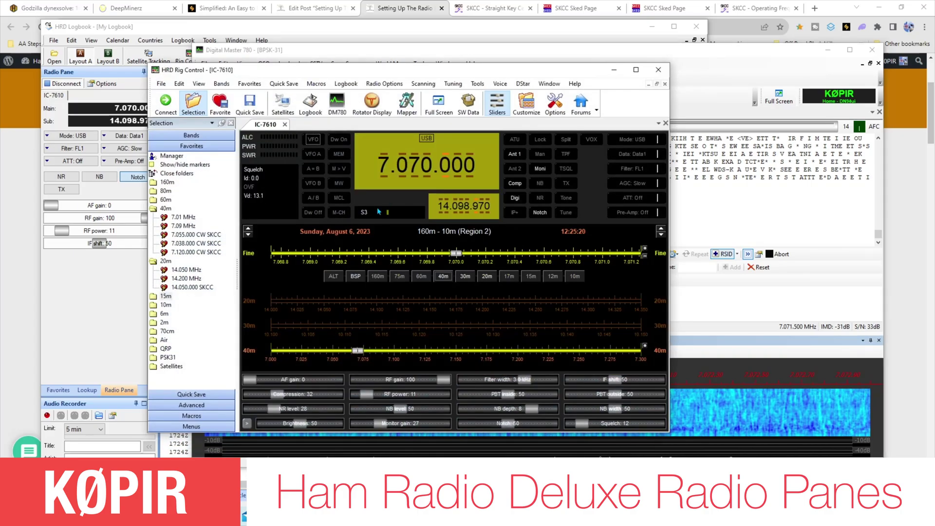
left_click(614, 70)
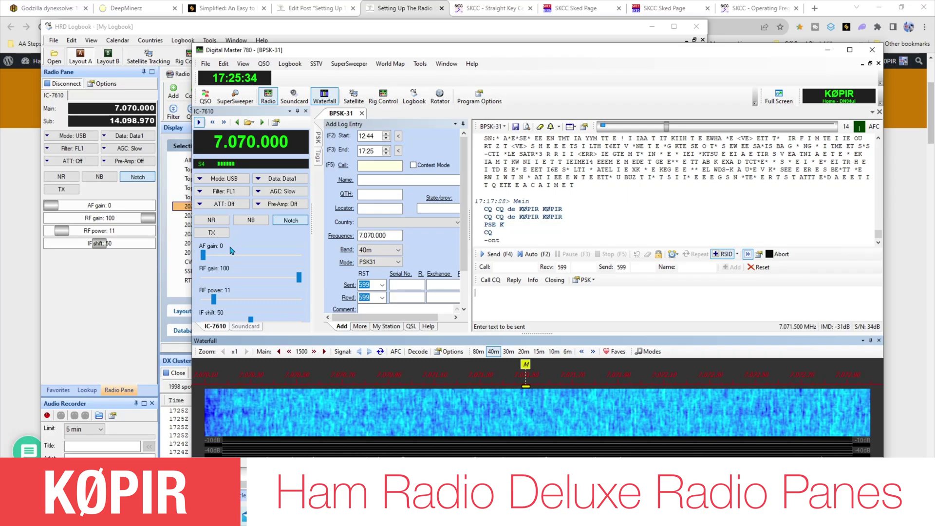
Step: Switch to HRD Logbook, review the radio pane's connection and default layout settings, and accept the configuration
left_click(612, 29)
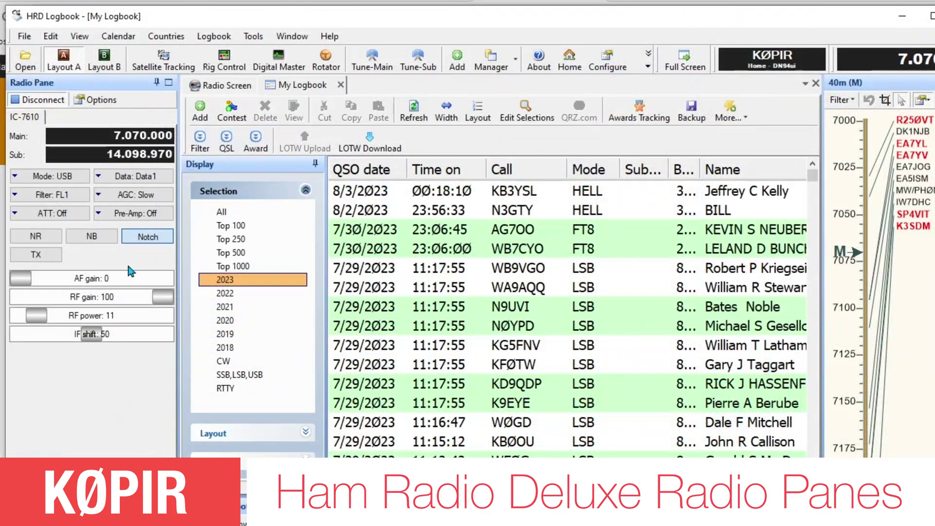
left_click(110, 103)
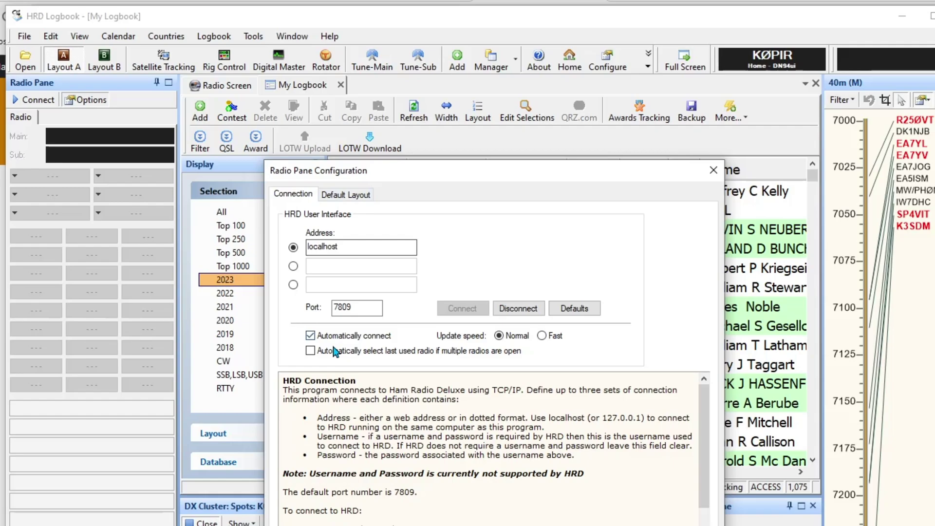
left_click(352, 194)
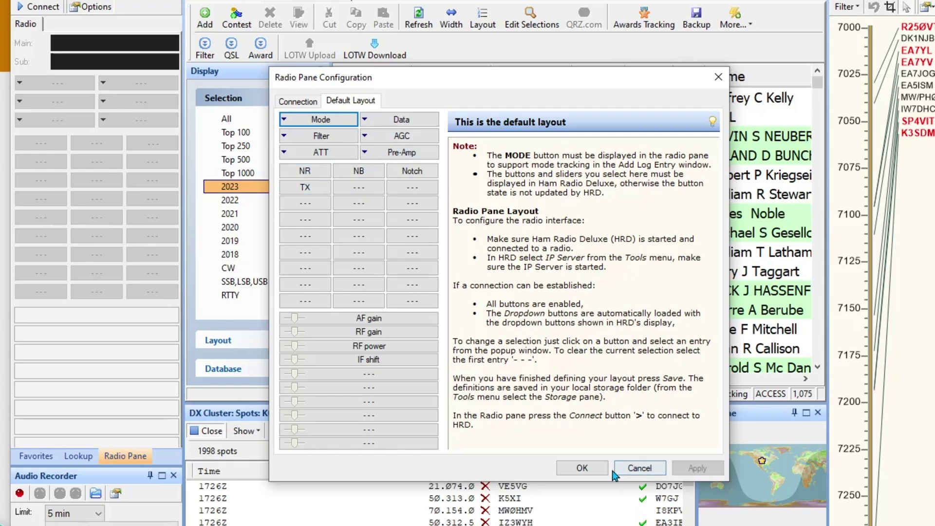
left_click(589, 468)
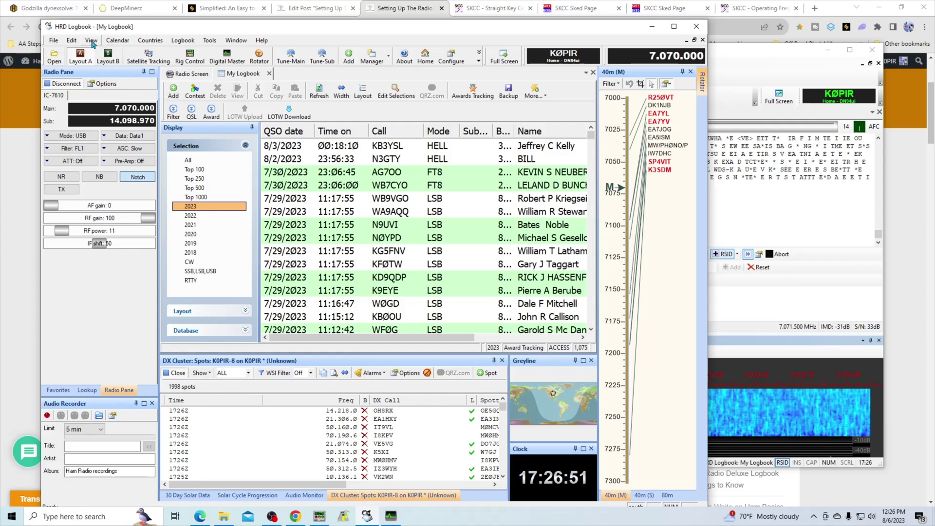
Step: Hide and redisplay the Radio Pane in HRD Logbook
left_click(91, 41)
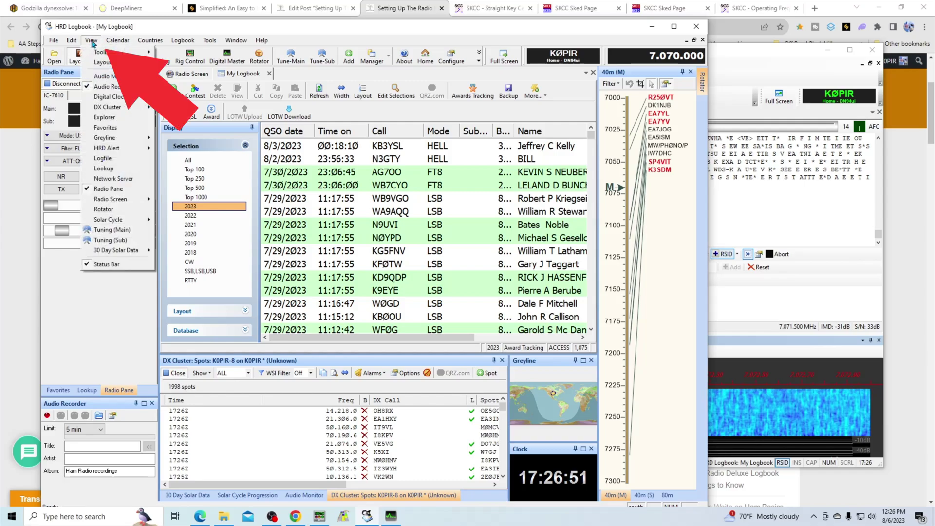
left_click(108, 189)
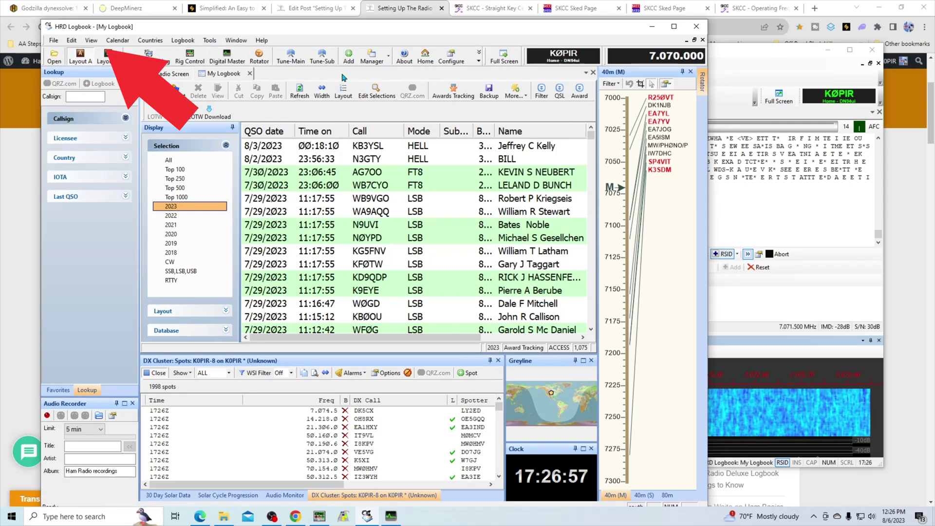
left_click(92, 42)
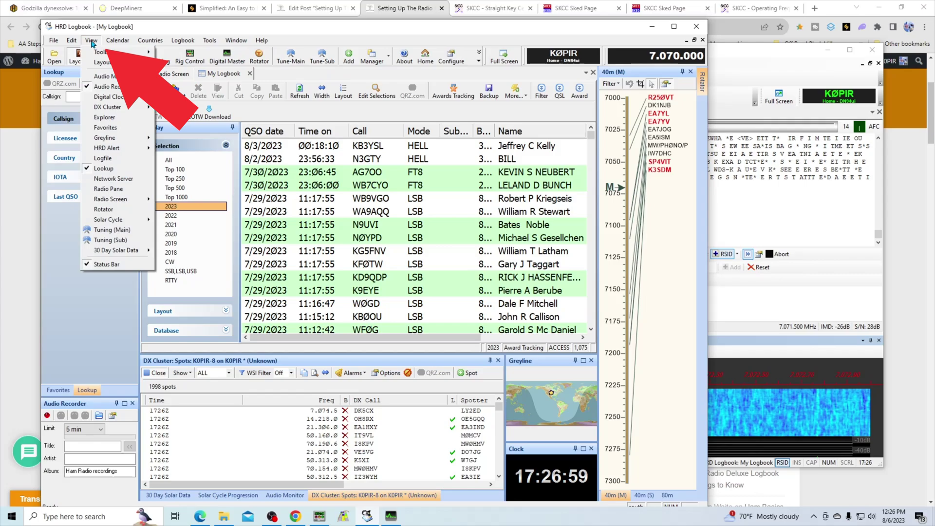
left_click(119, 190)
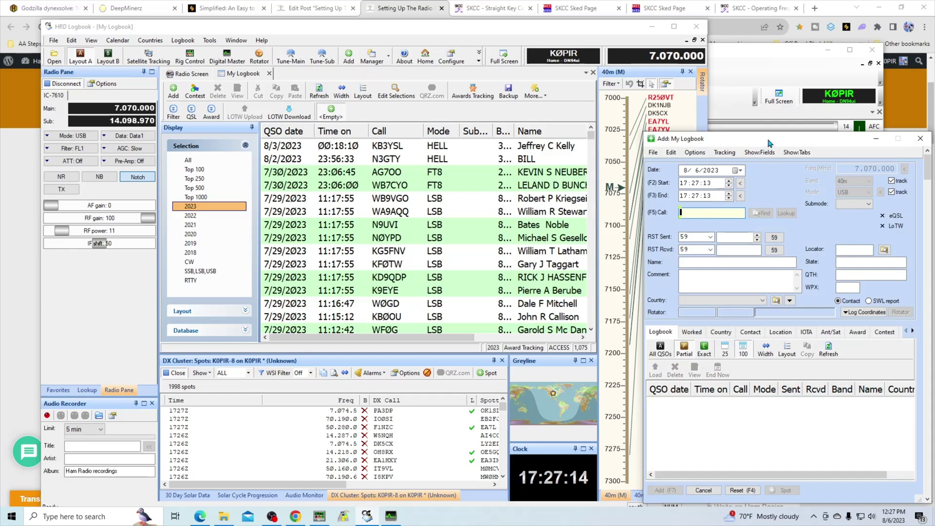
Step: Move the Add log entry window over the logbook to examine its tracked radio fields, close it, and minimize HRD Logbook
left_click_drag(773, 139, 391, 90)
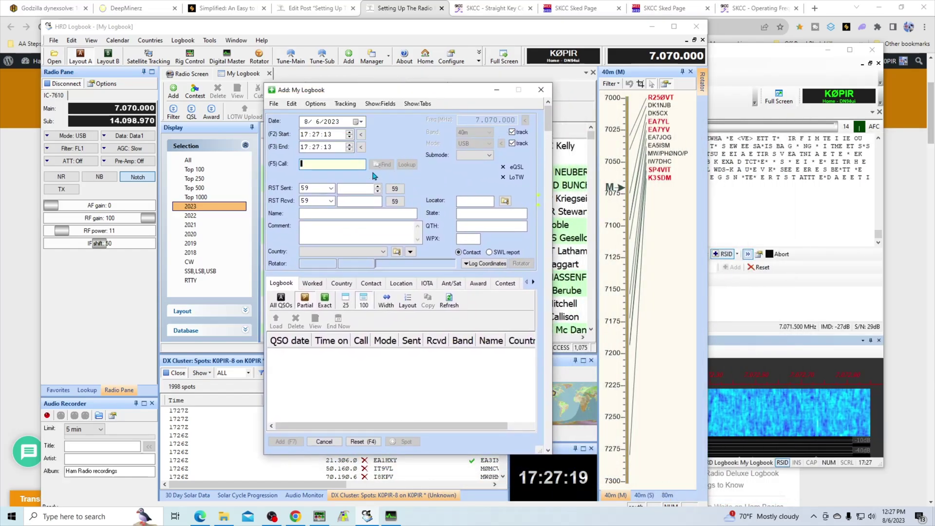
left_click(541, 90)
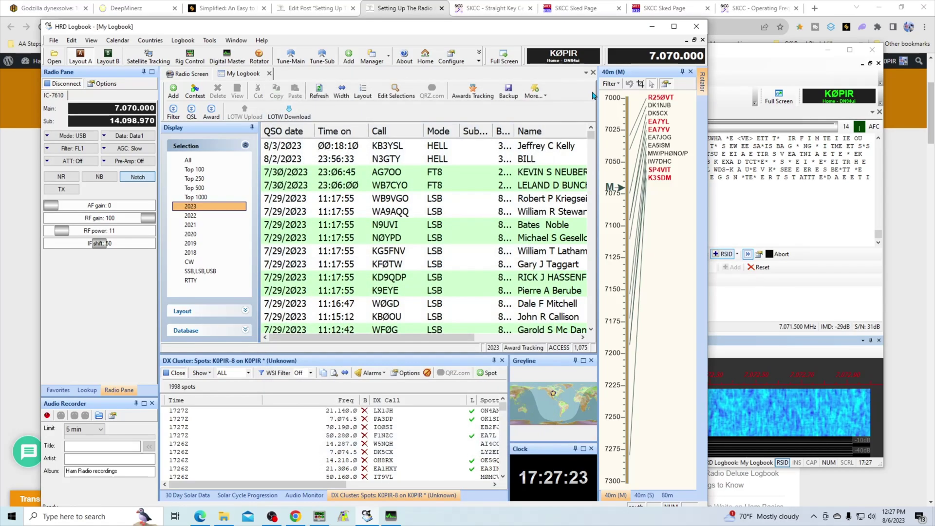
left_click(651, 27)
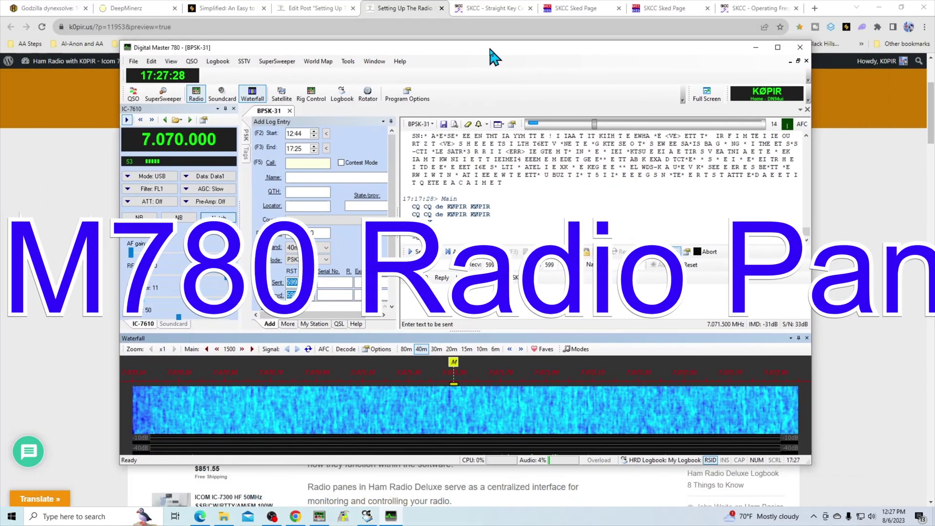
Step: Hide and redisplay the radio pane in Digital Master 780
left_click_drag(491, 50, 490, 50)
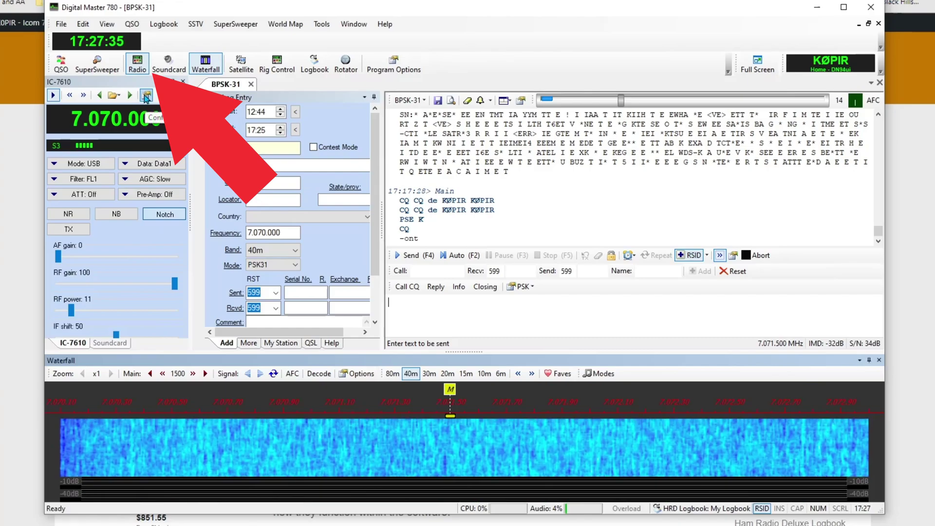
left_click(138, 62)
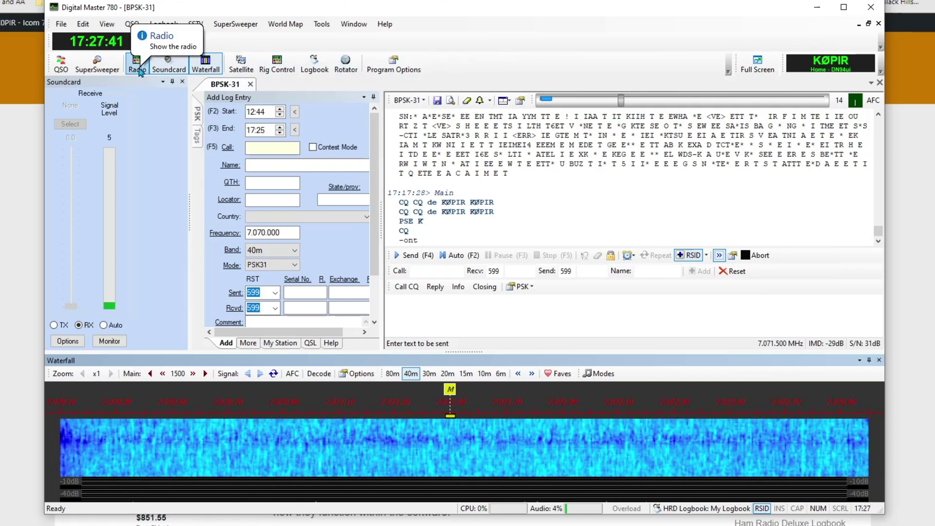
left_click(140, 68)
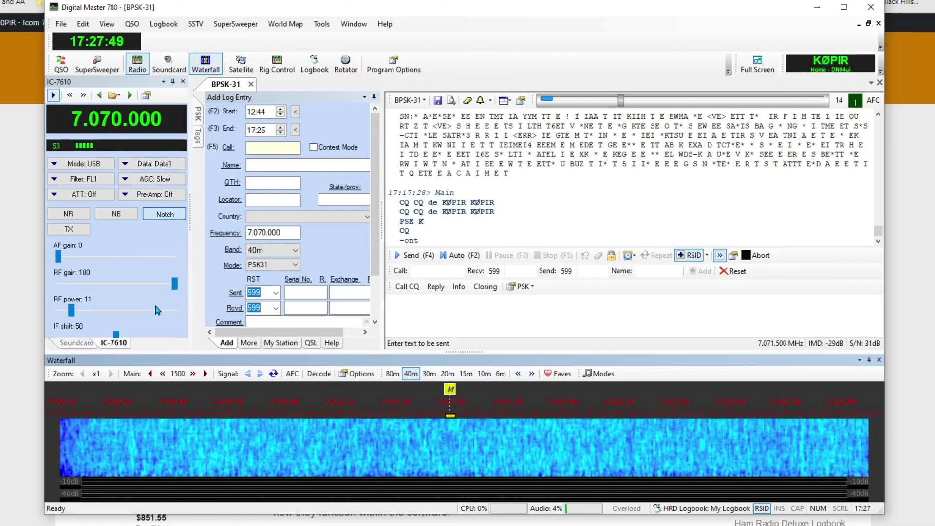
Step: Review the DM780 radio pane configuration and the button choices for an empty slot, and save the layout without assigning a button
left_click(146, 96)
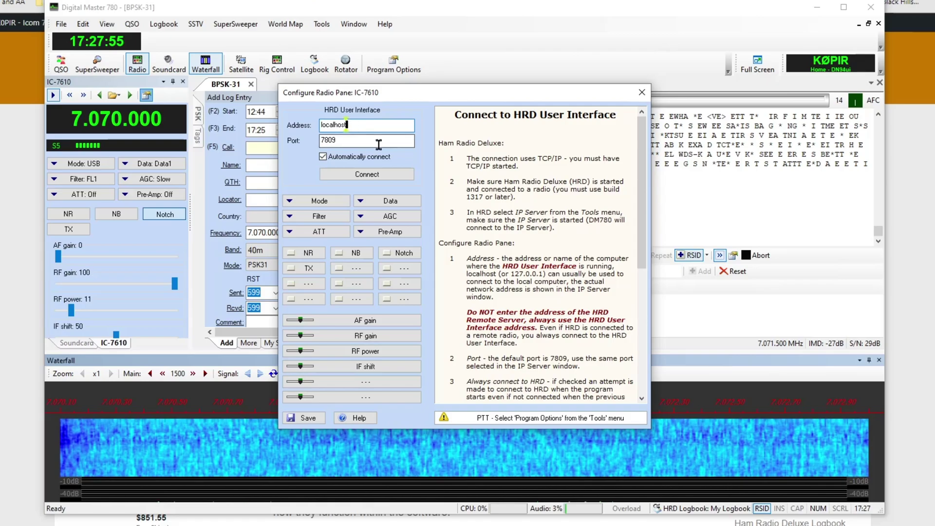
left_click_drag(391, 93, 256, 52)
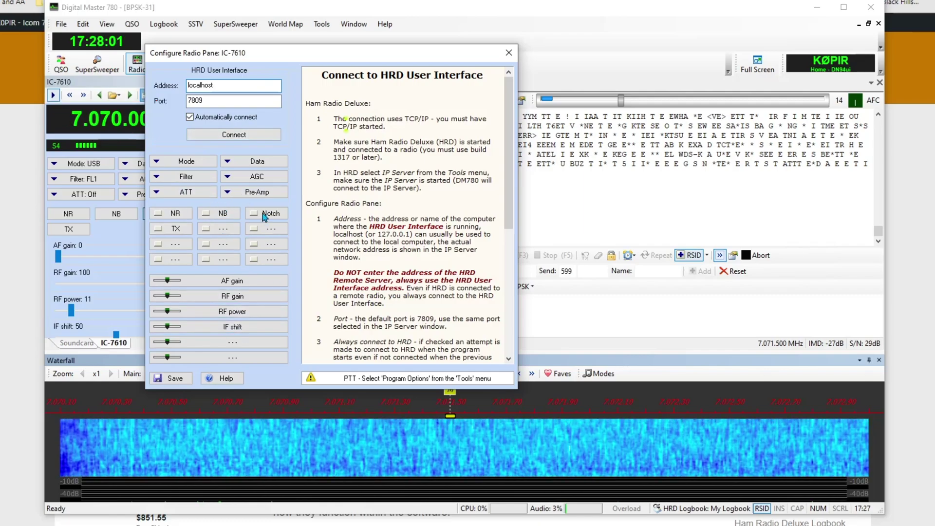
left_click(224, 233)
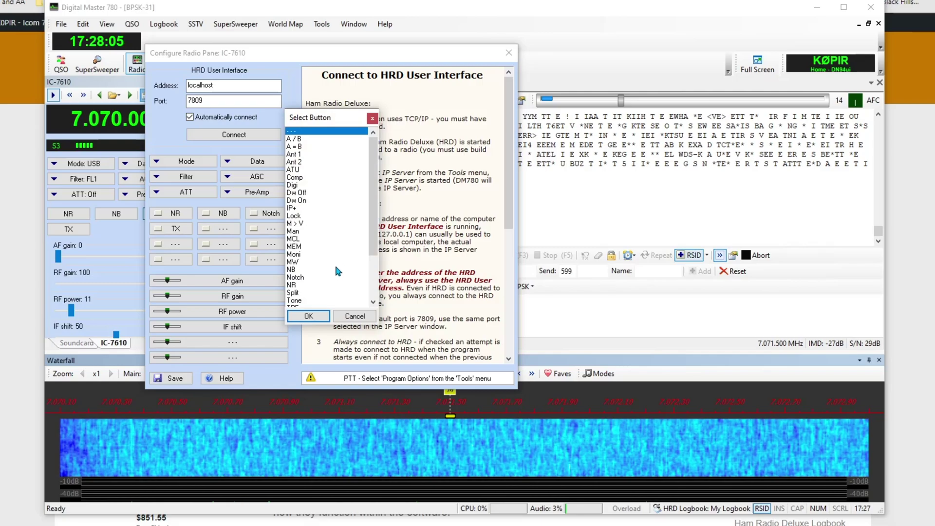
left_click(360, 314)
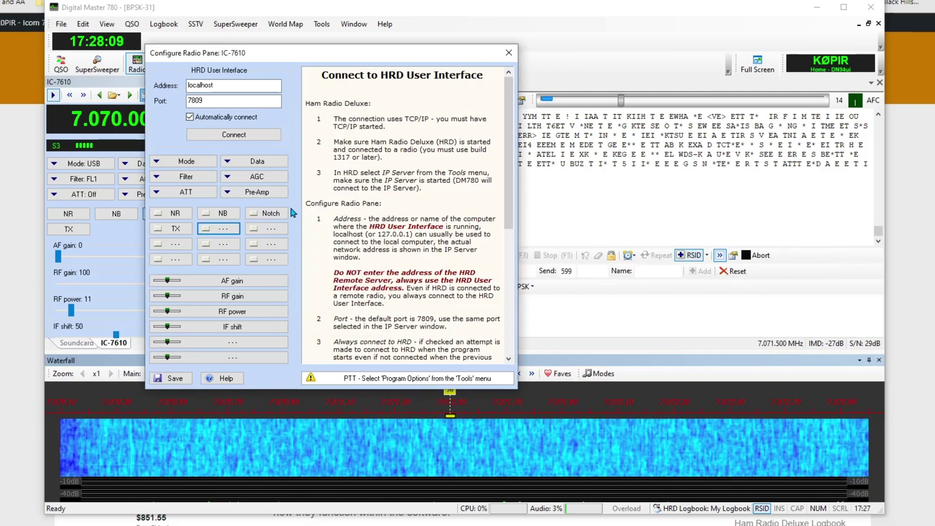
left_click(175, 378)
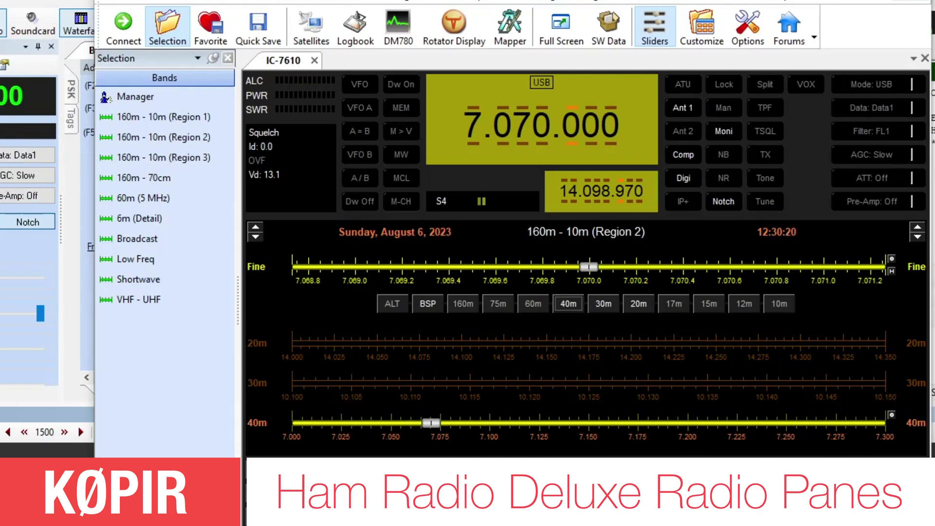
Step: Set the Data option to Off in the DM780 radio pane
left_click(5, 161)
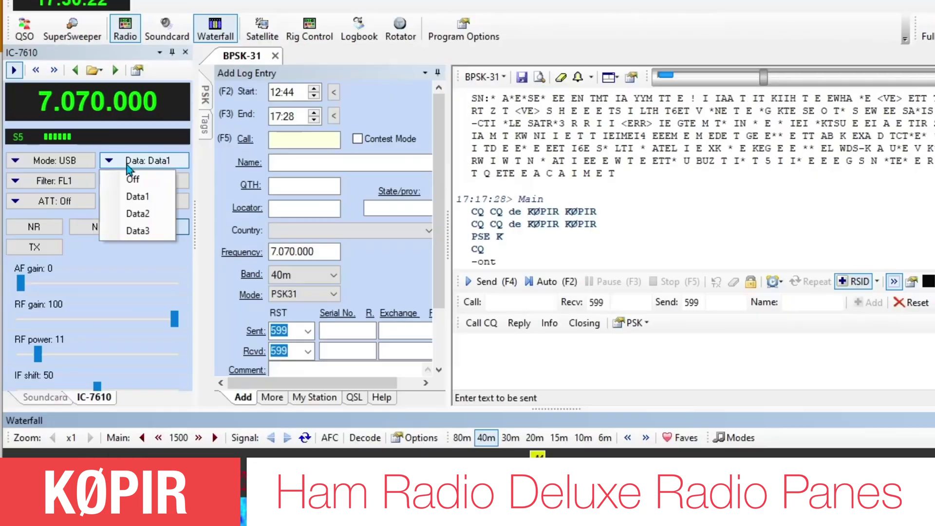
left_click(140, 181)
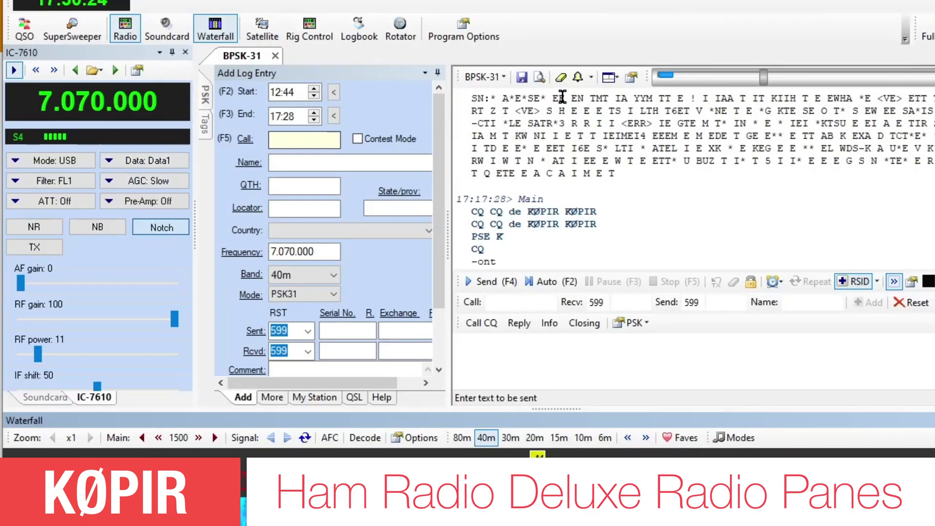
left_click(129, 163)
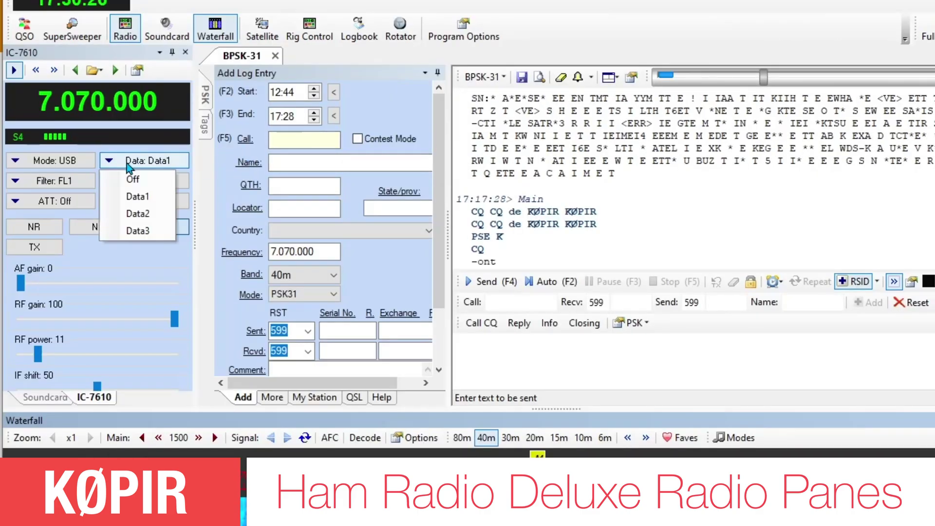
left_click(132, 179)
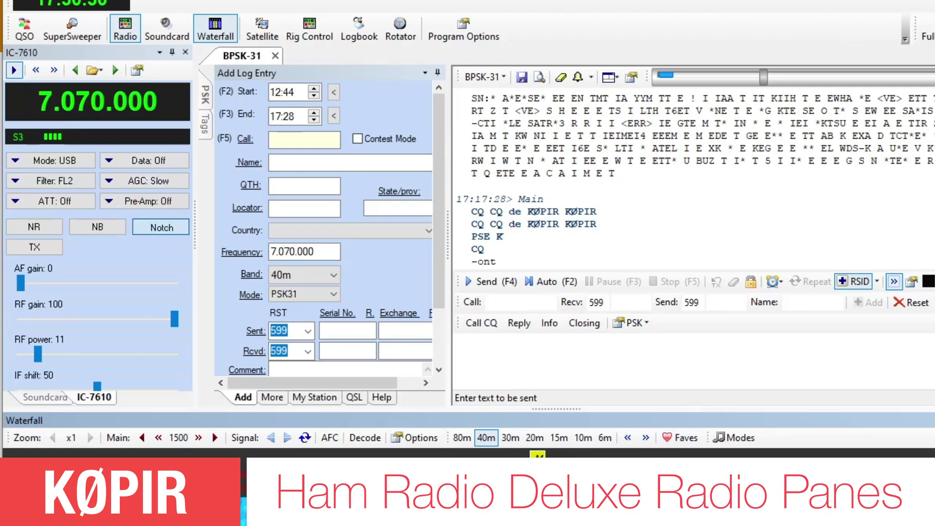
Step: Switch to HRD Rig Control and change the radio's Data setting there
key("alt+Tab")
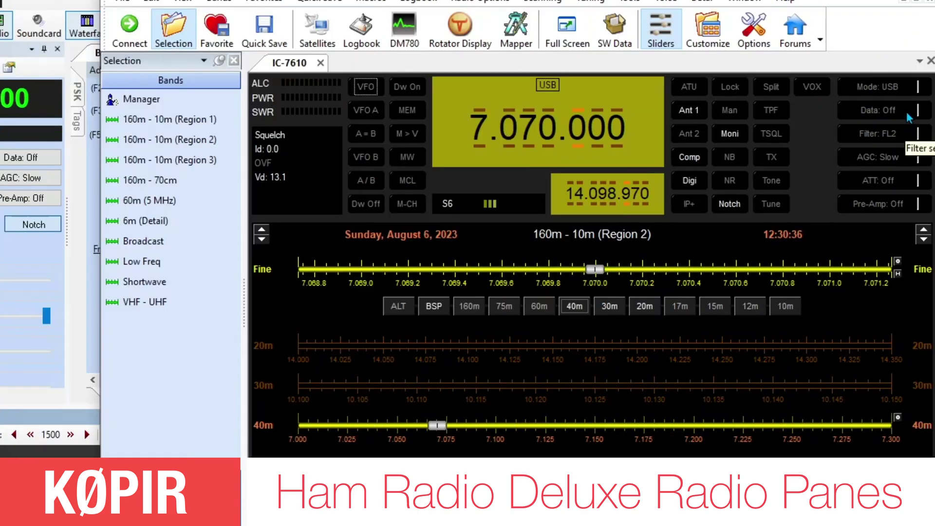
left_click(906, 111)
left_click(881, 155)
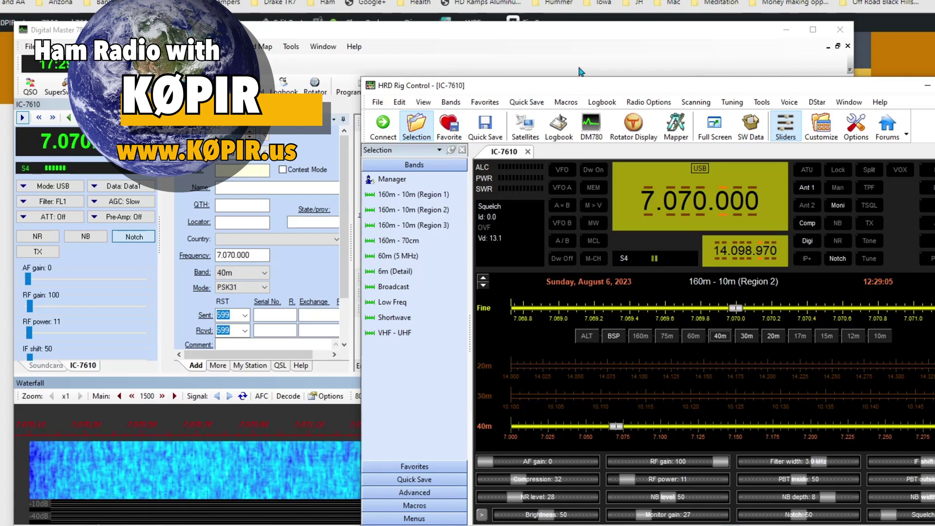
Step: Move the Rig Control window beside the DM780 radio pane so that both radio displays can be compared
left_click_drag(614, 86, 478, 51)
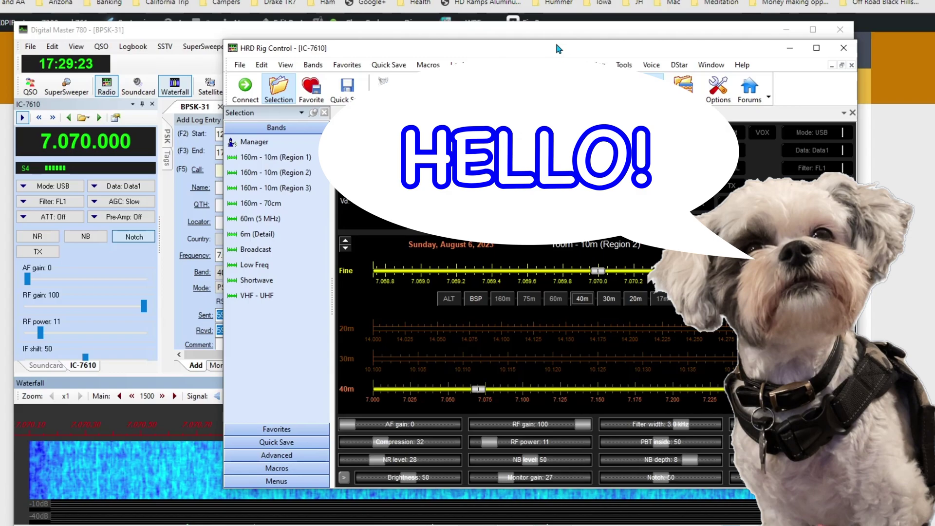
left_click_drag(559, 50, 542, 47)
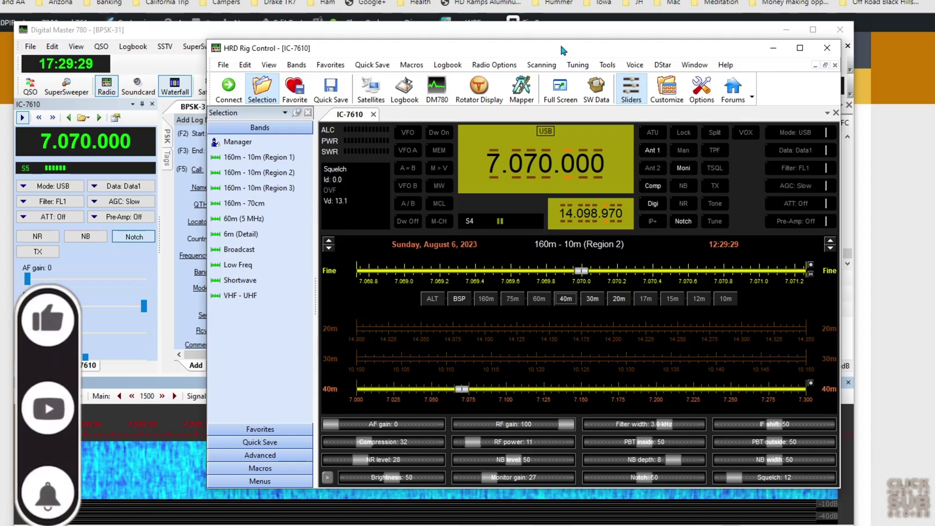
left_click_drag(560, 43, 539, 47)
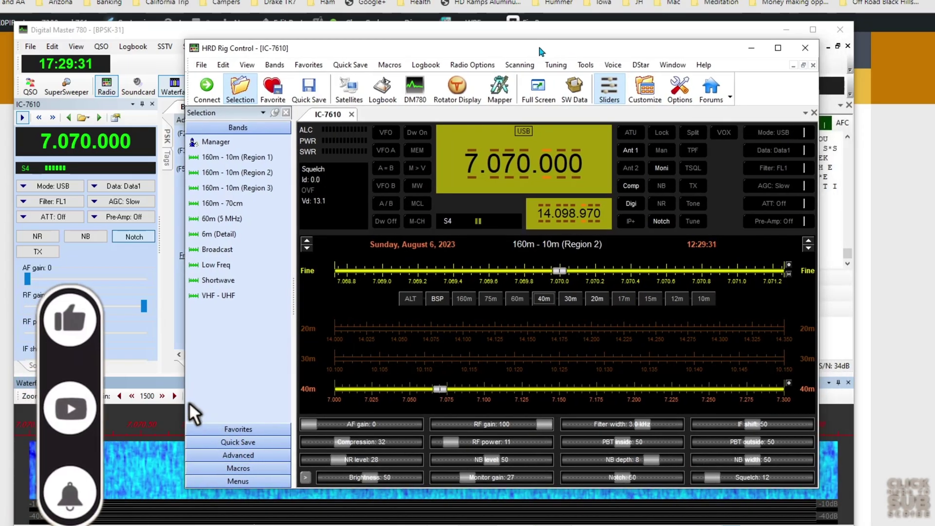